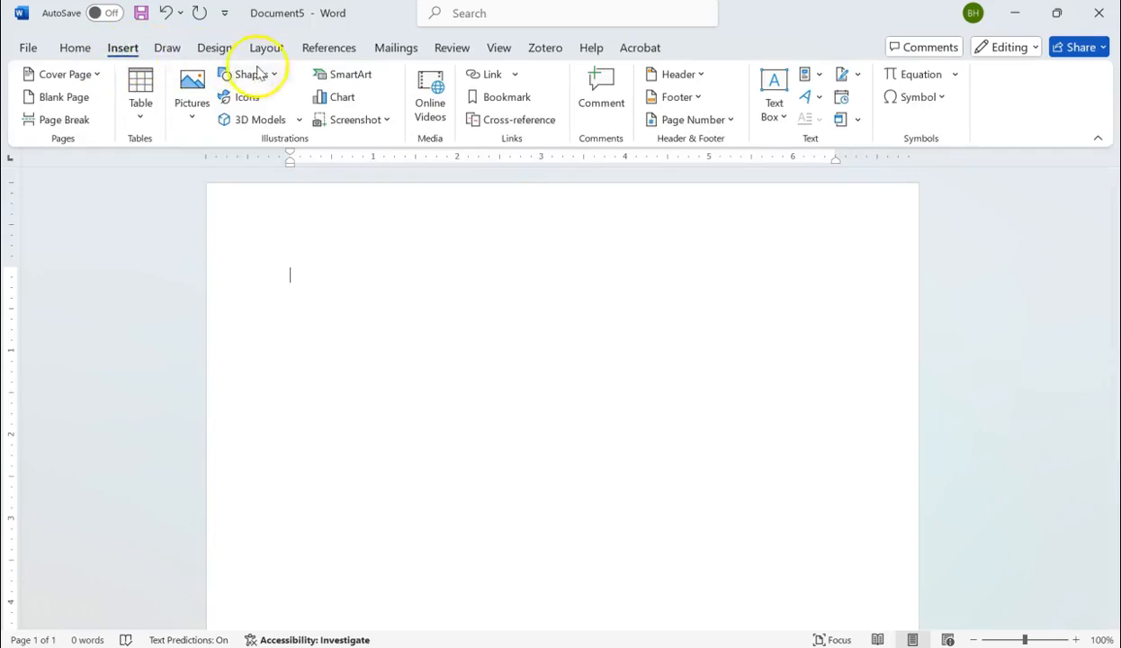
- Insert a standard 2-D pie chart into the blank document and close its data sheet
left_click(345, 100)
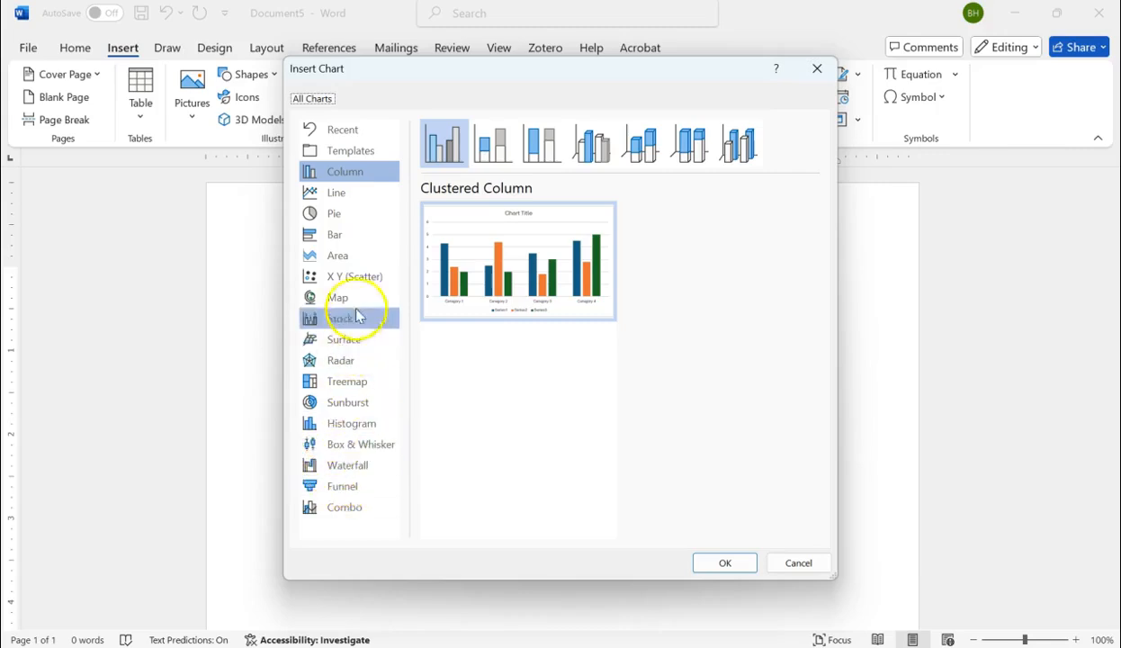
left_click(333, 216)
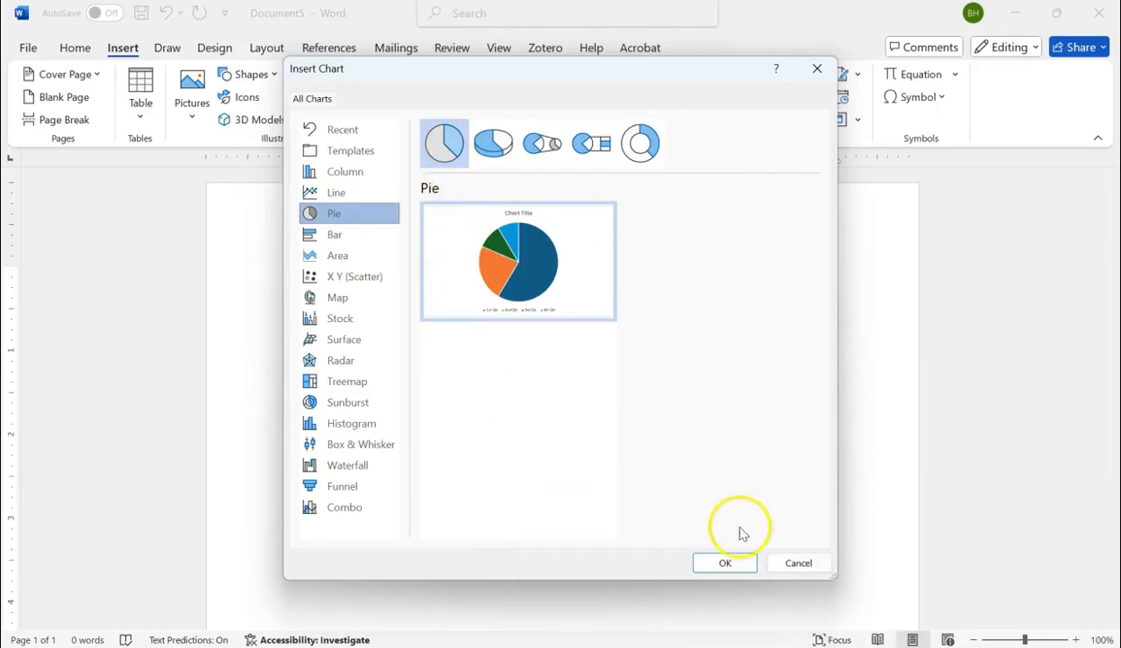
left_click(725, 561)
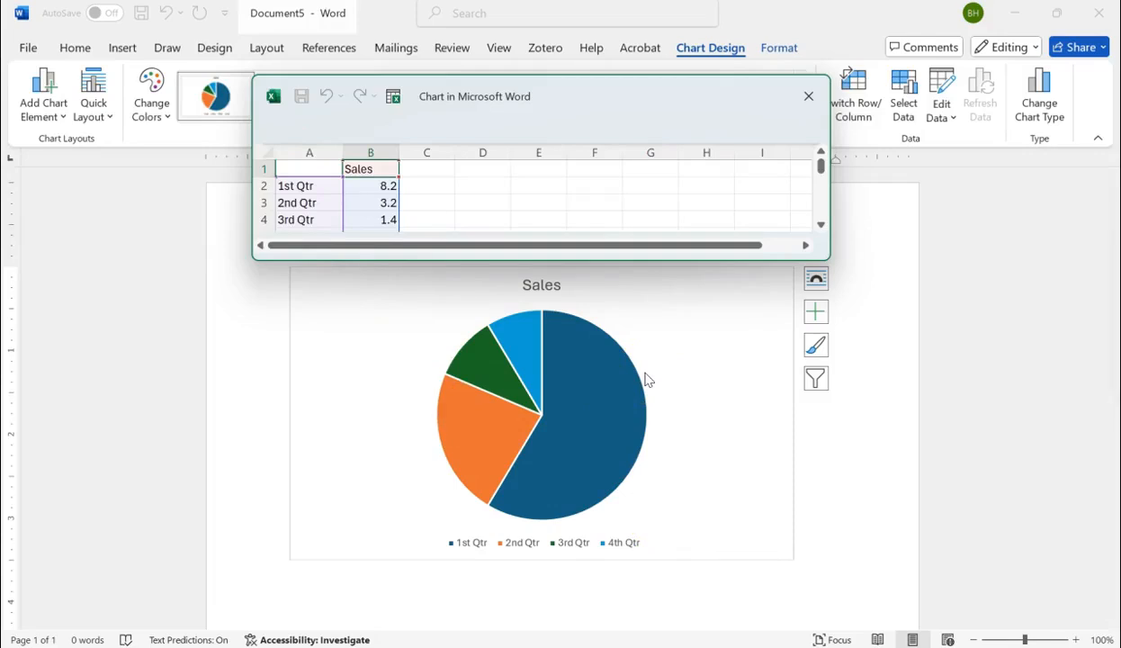
left_click(807, 95)
left_click(859, 467)
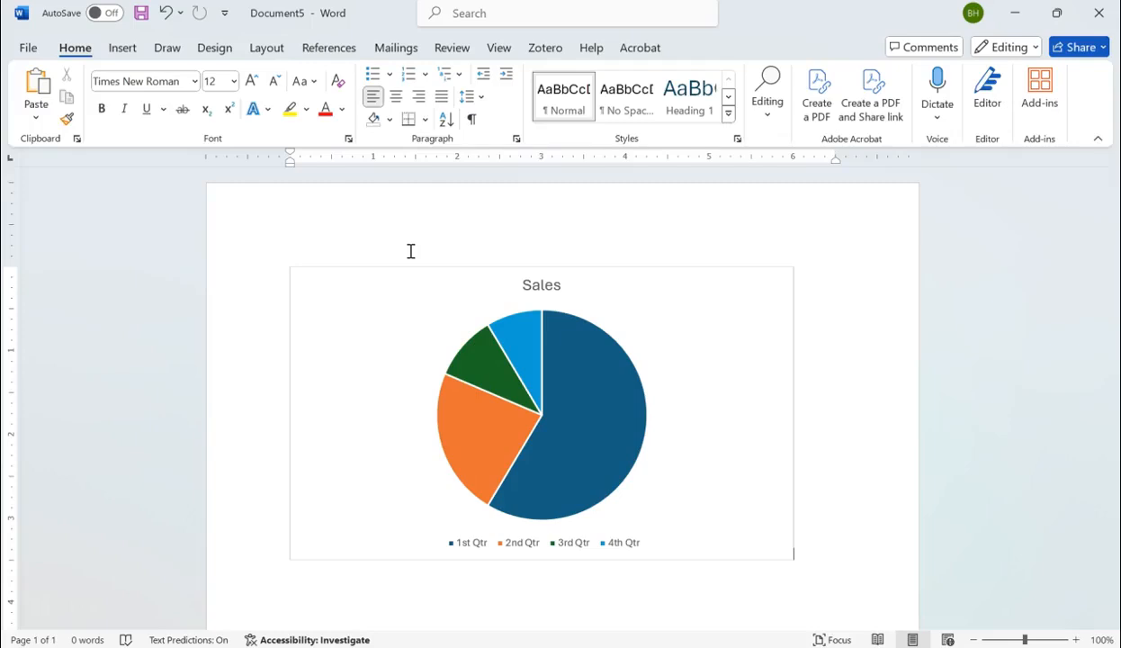
- Open the pie chart's data for editing in a full-size Excel window
left_click(694, 406)
right_click(695, 406)
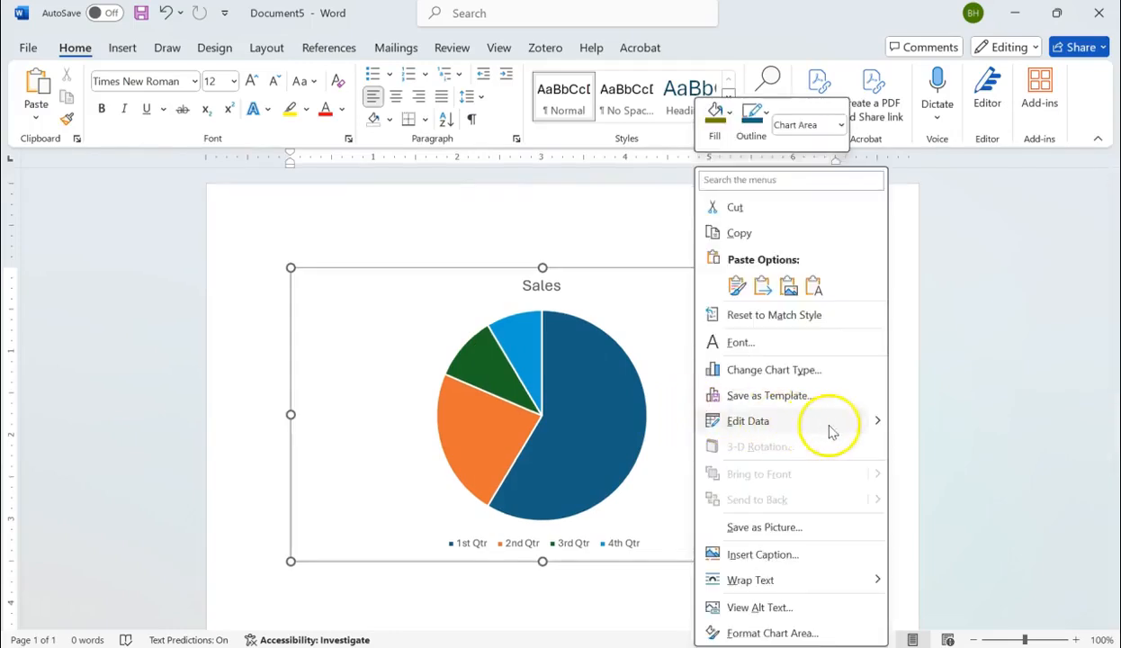
mouse_move(875, 420)
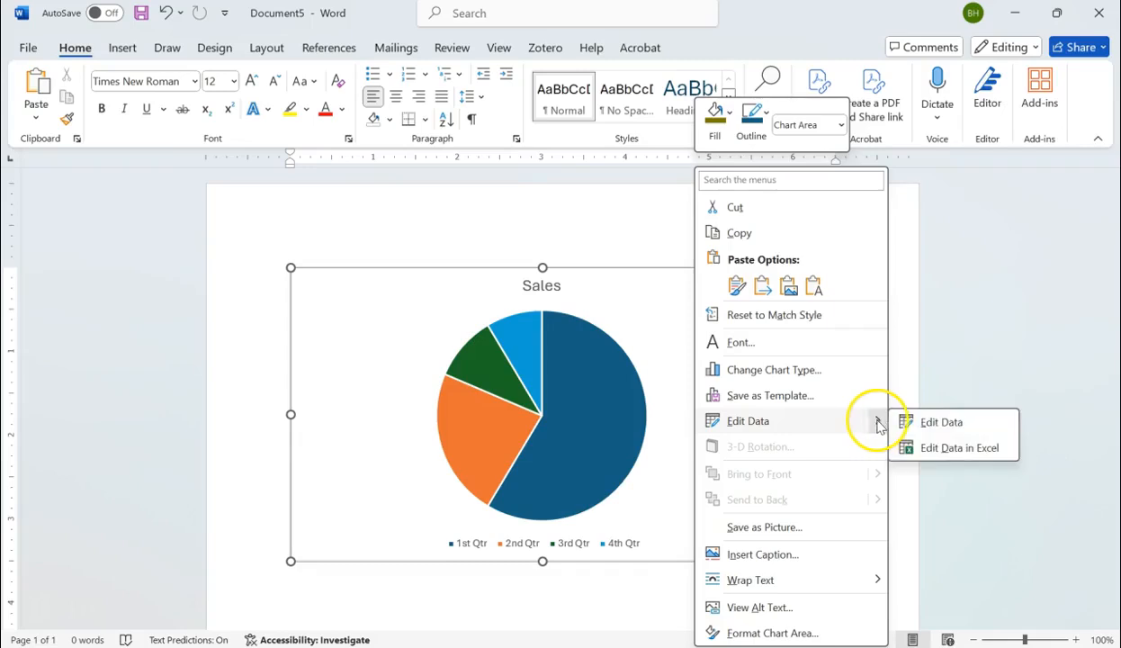
left_click(950, 450)
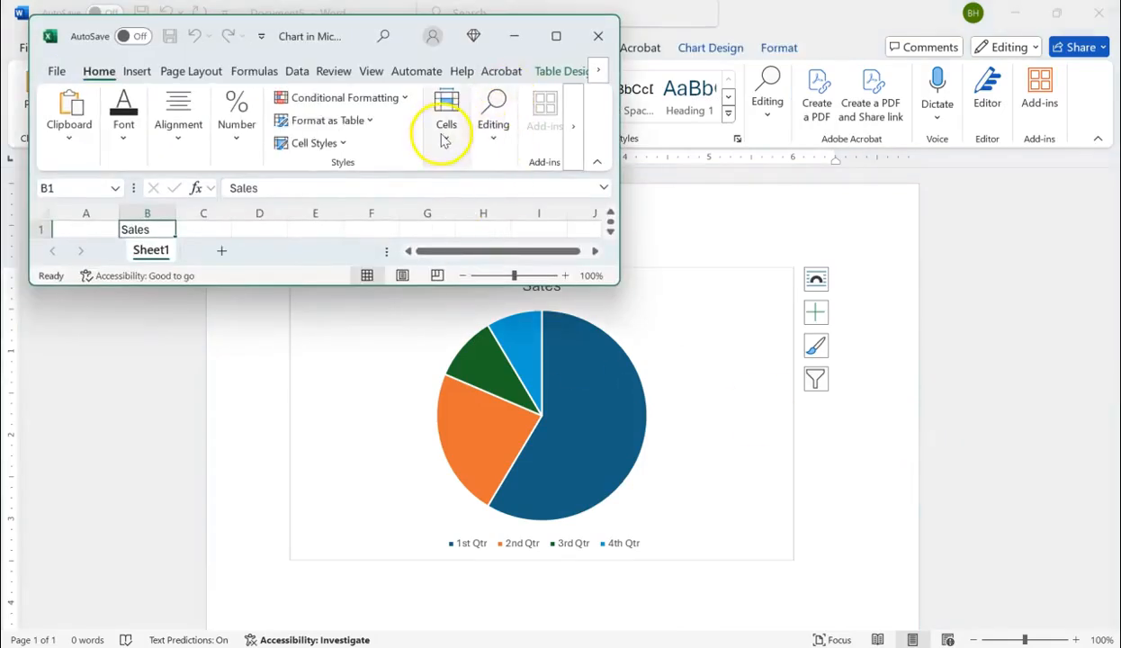
left_click(553, 33)
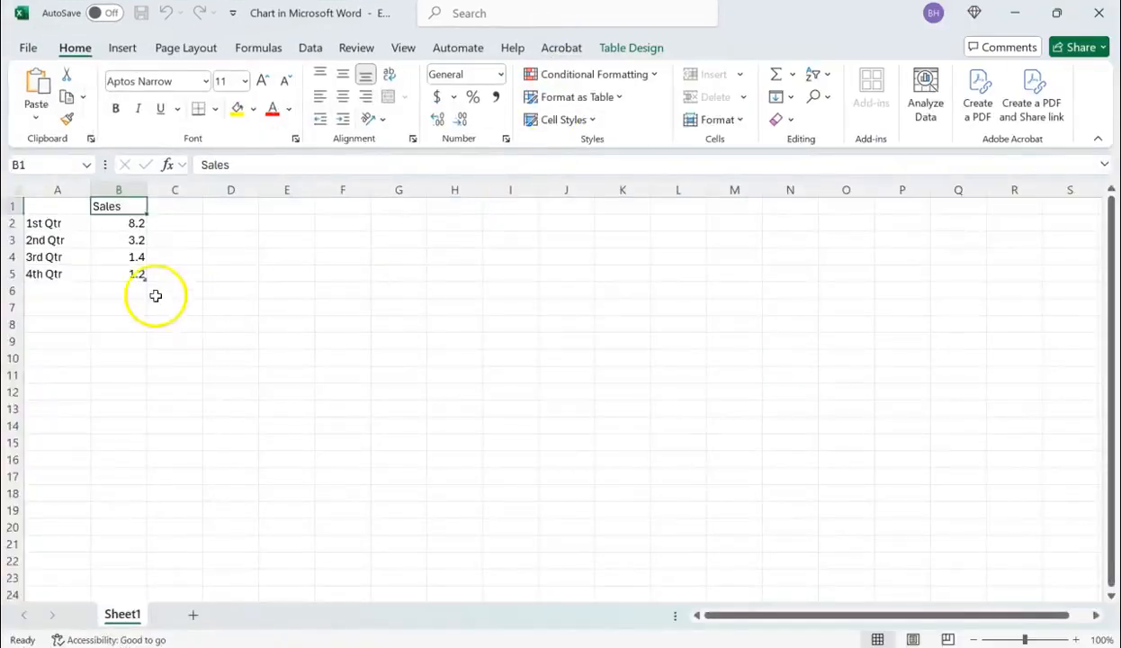
- Replace the series heading in cell B1 with "Food Insecurity"
double_click(118, 205)
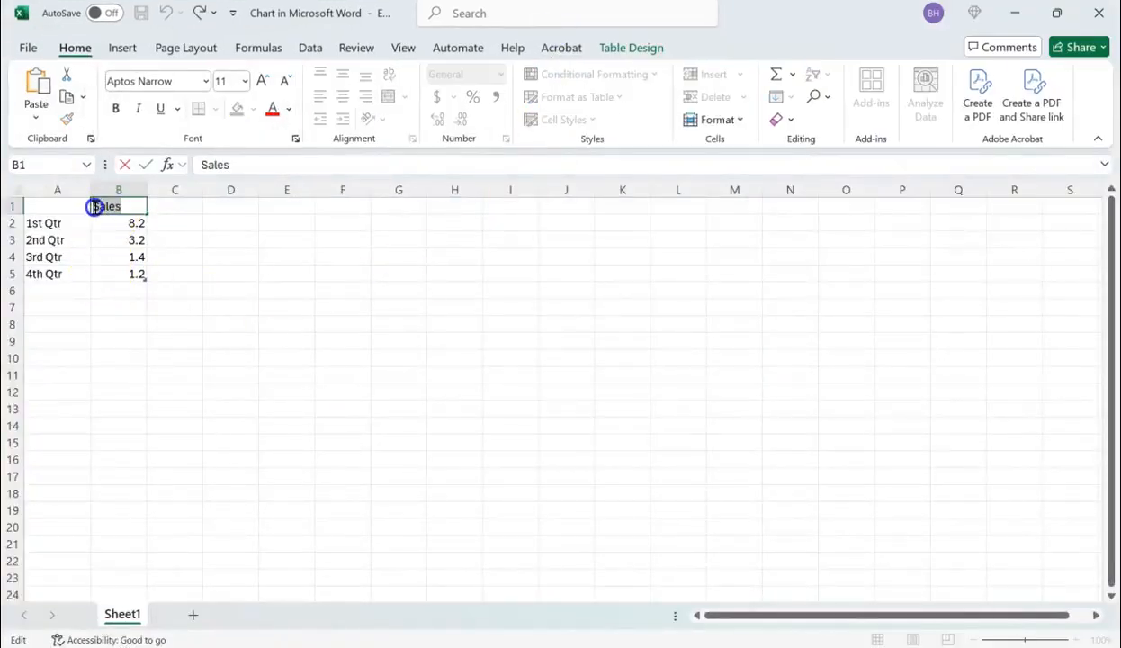
double_click(93, 206)
type("Food Insecurity")
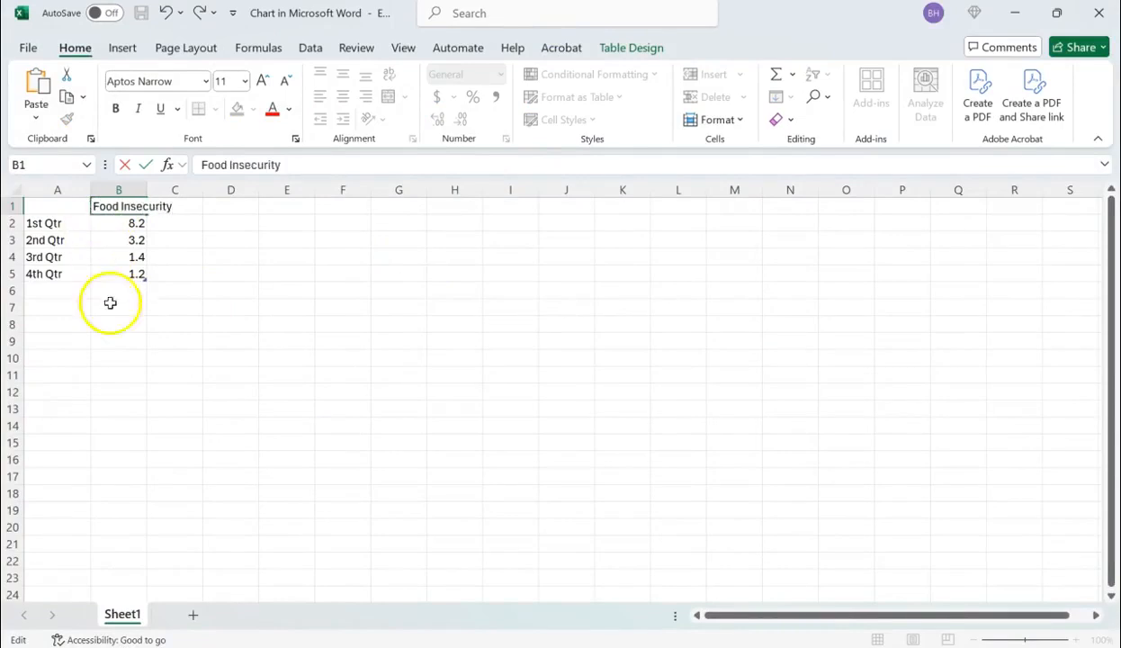
left_click(118, 338)
- Replace the category labels in cells A2 and A3 with "Mexico" and "Canada"
left_click(45, 225)
double_click(59, 223)
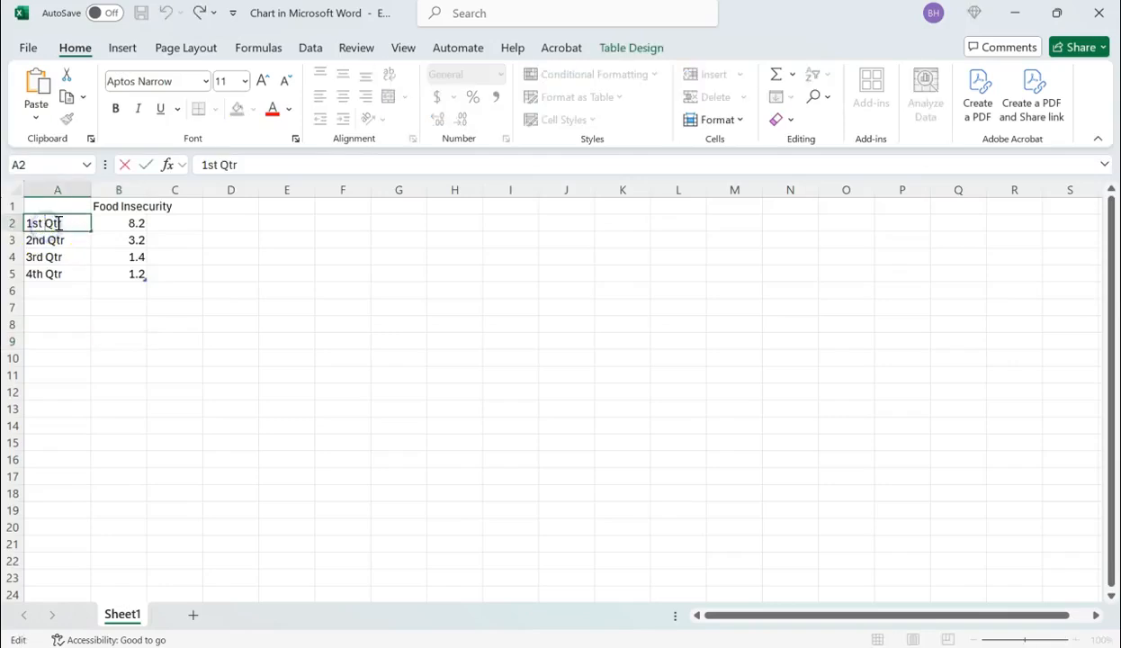
type("Mexico")
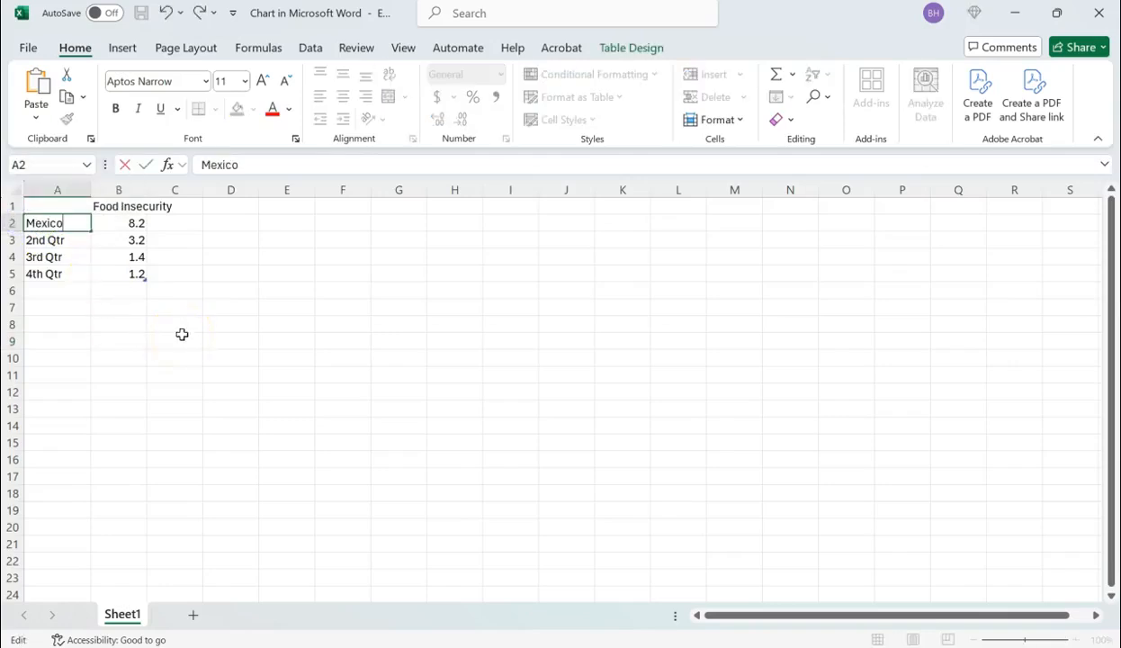
left_click(83, 324)
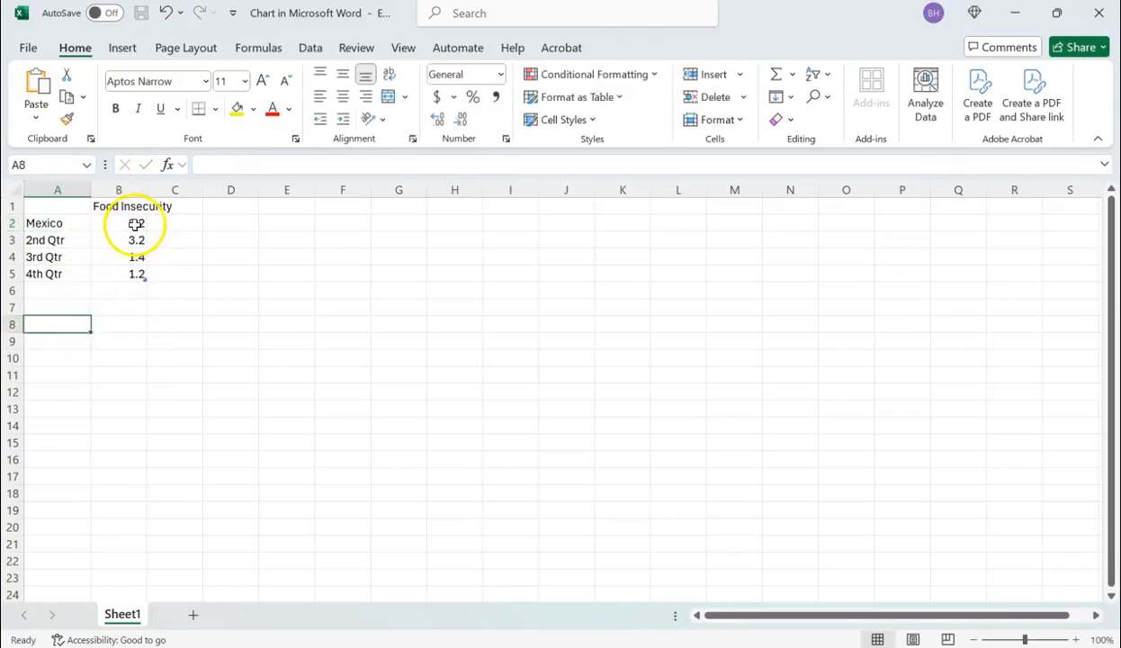
double_click(52, 240)
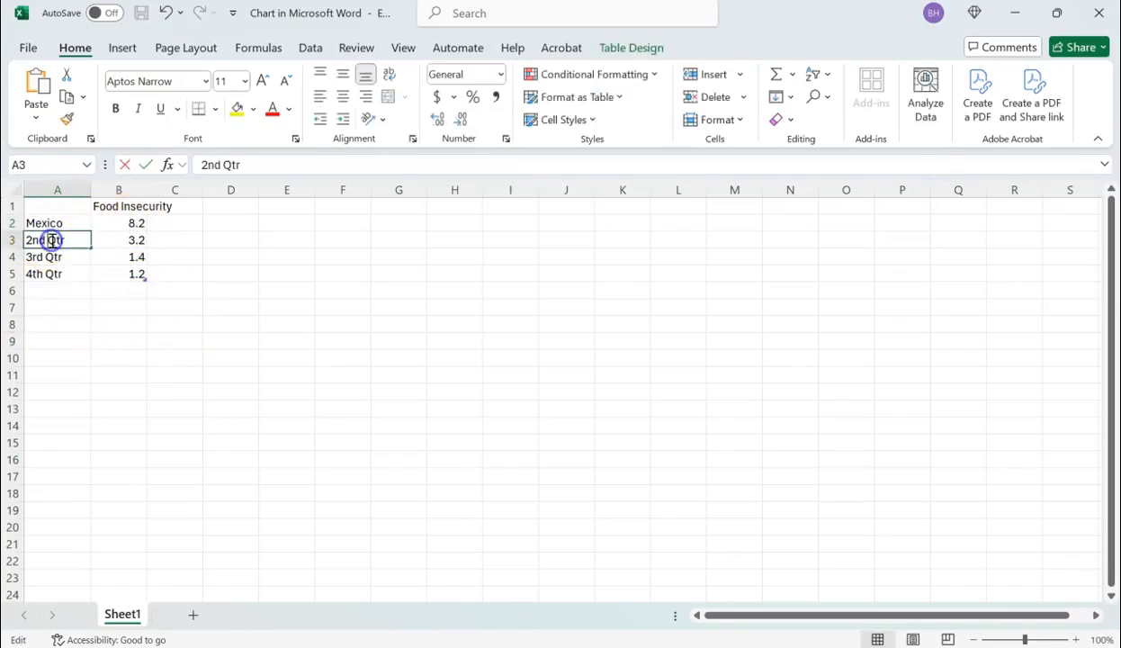
left_click_drag(65, 240, 21, 241)
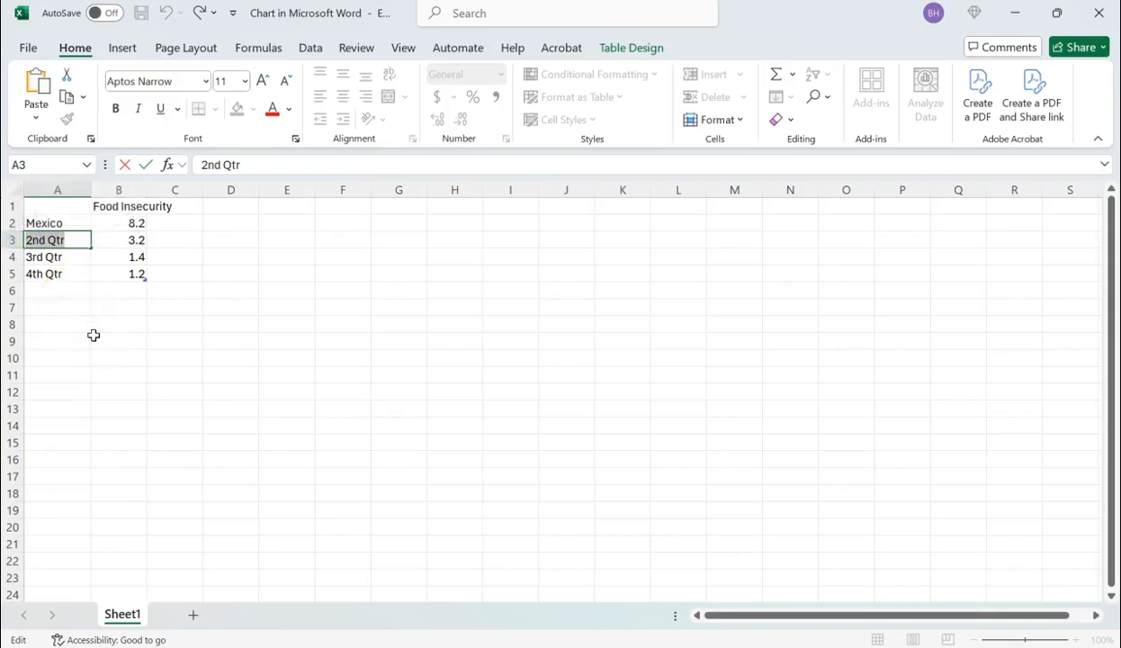
type("Cana")
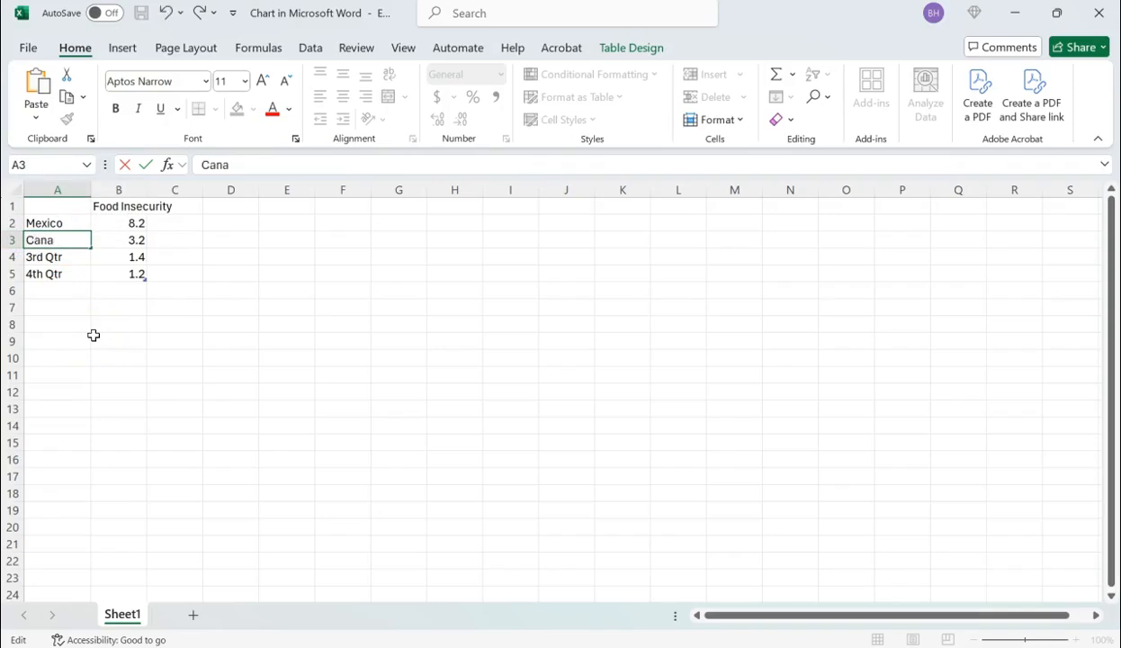
type("da")
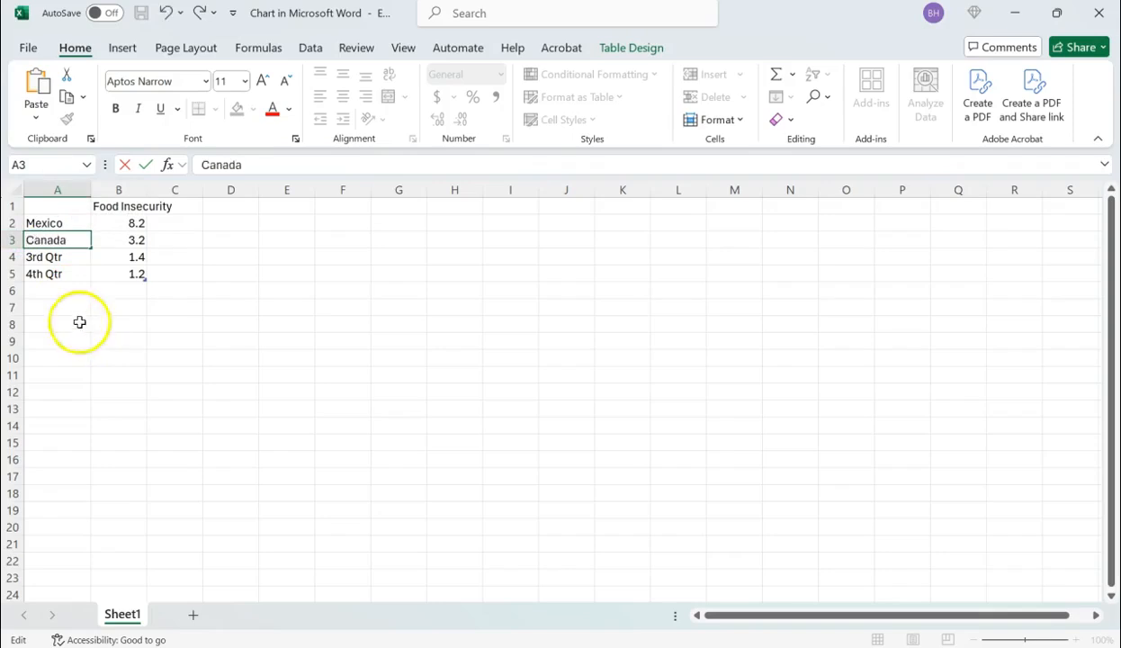
- Replace the labels in cells A4 and A5 with "USA" and "Norway", and close the chart's workbook
left_click(49, 257)
type("USA")
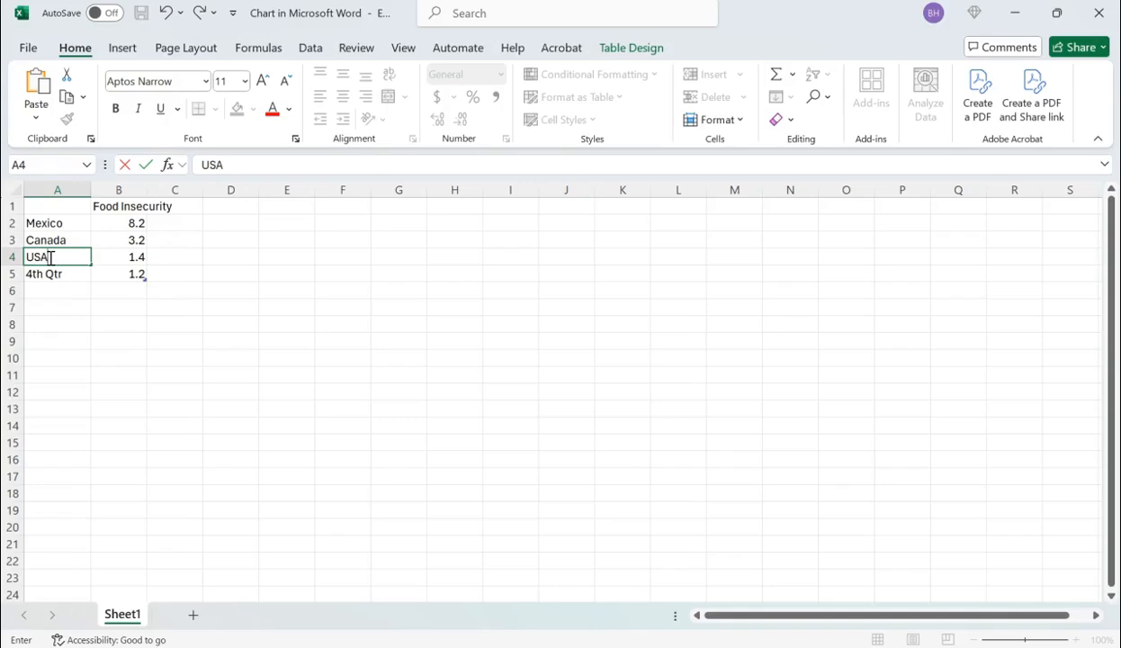
left_click(53, 274)
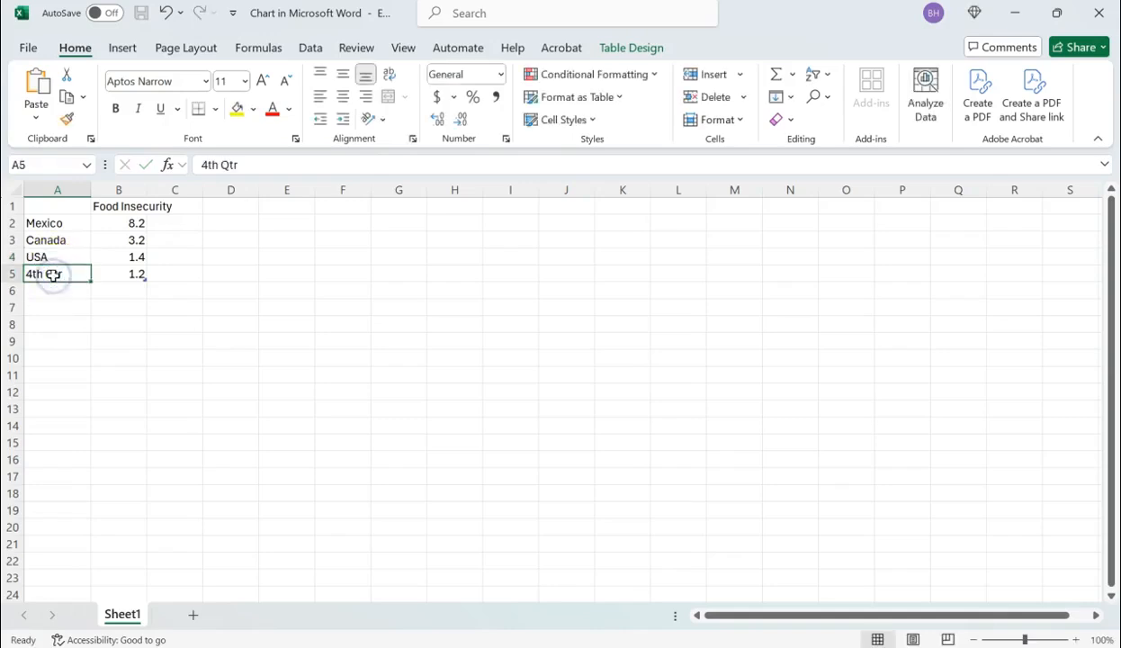
type("Norway")
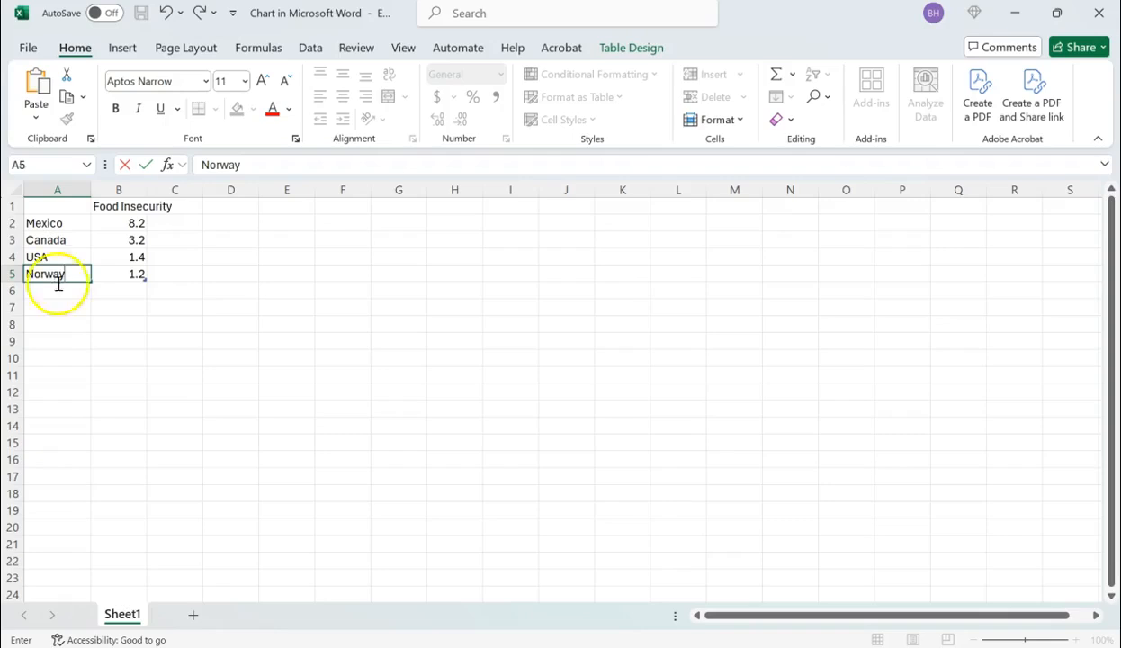
left_click(115, 327)
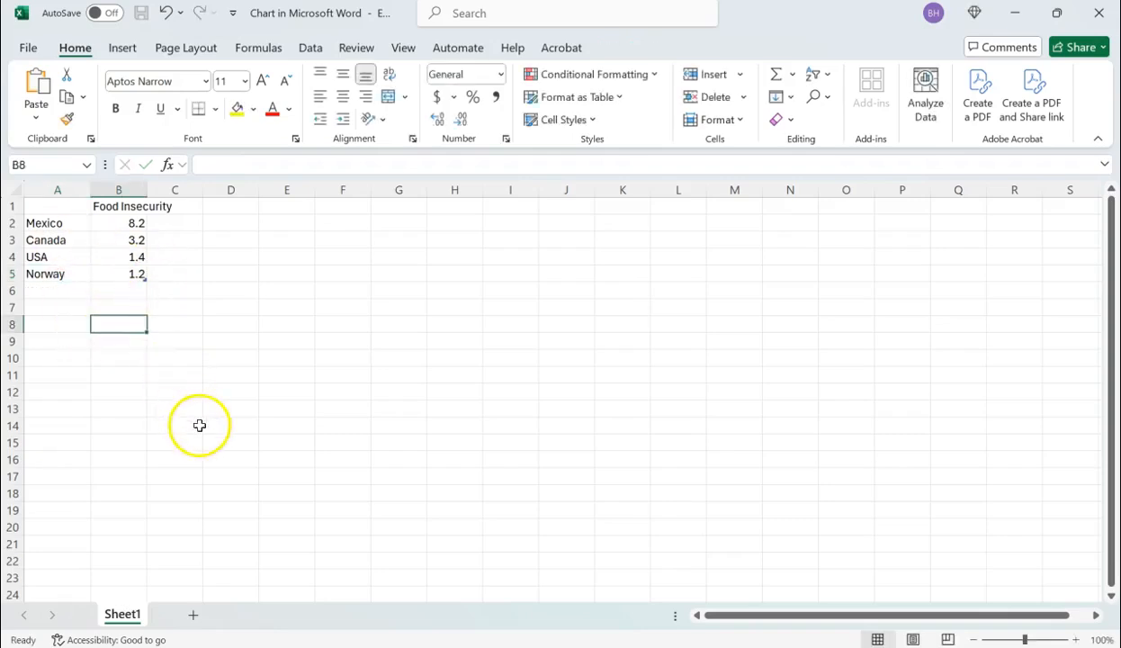
left_click(1099, 12)
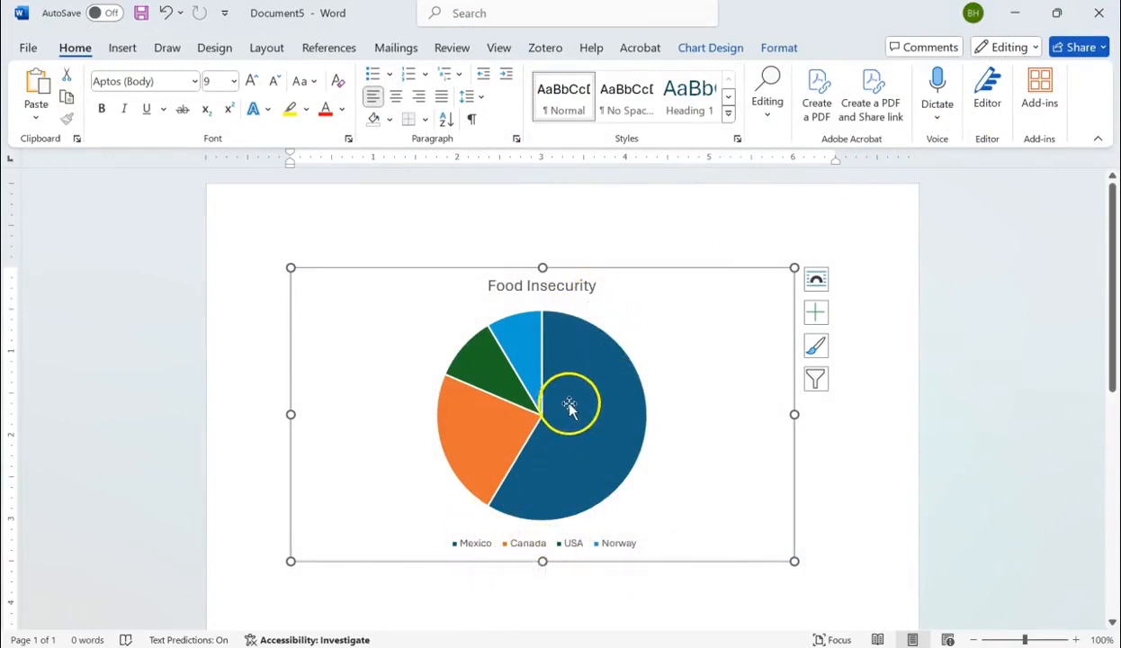
mouse_move(576, 407)
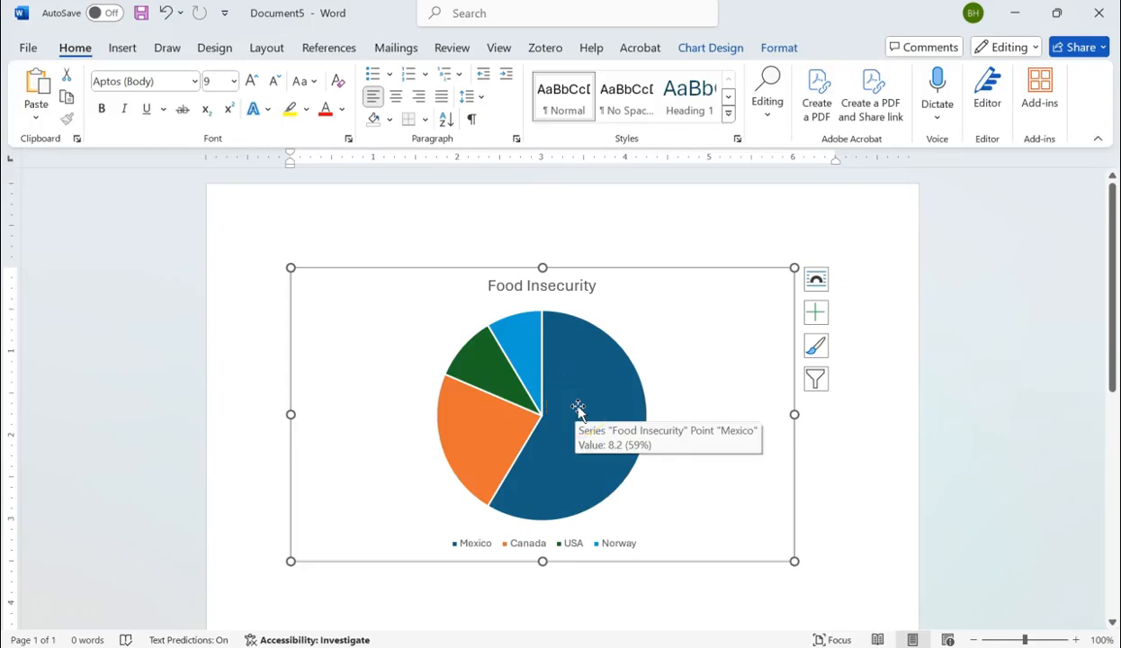
left_click(577, 416)
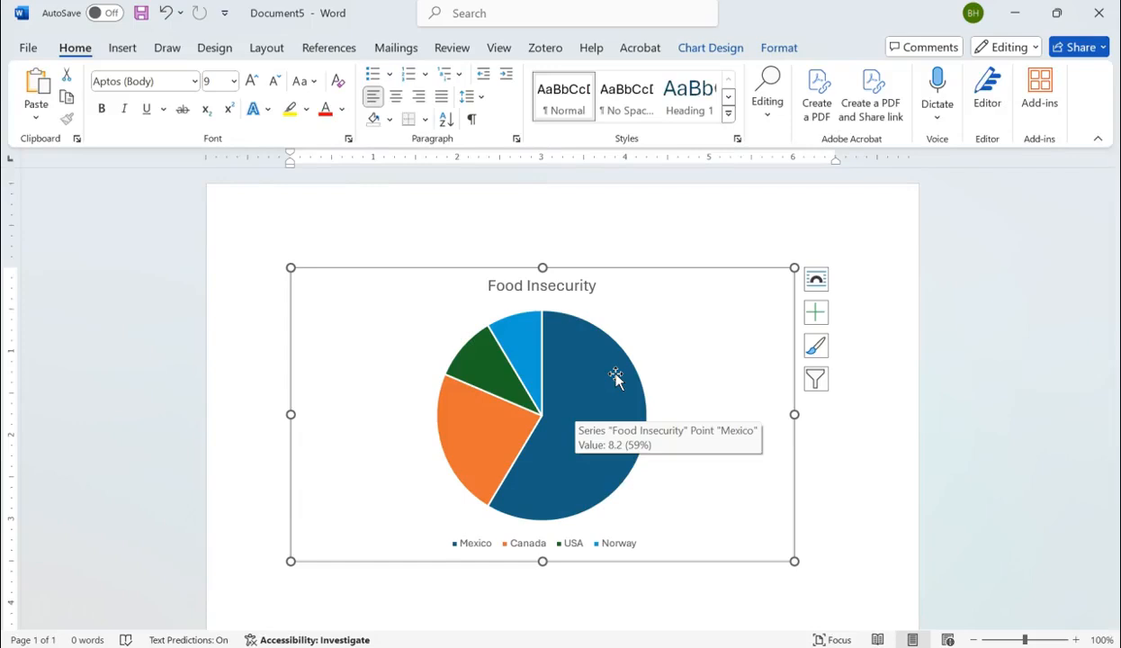
right_click(717, 483)
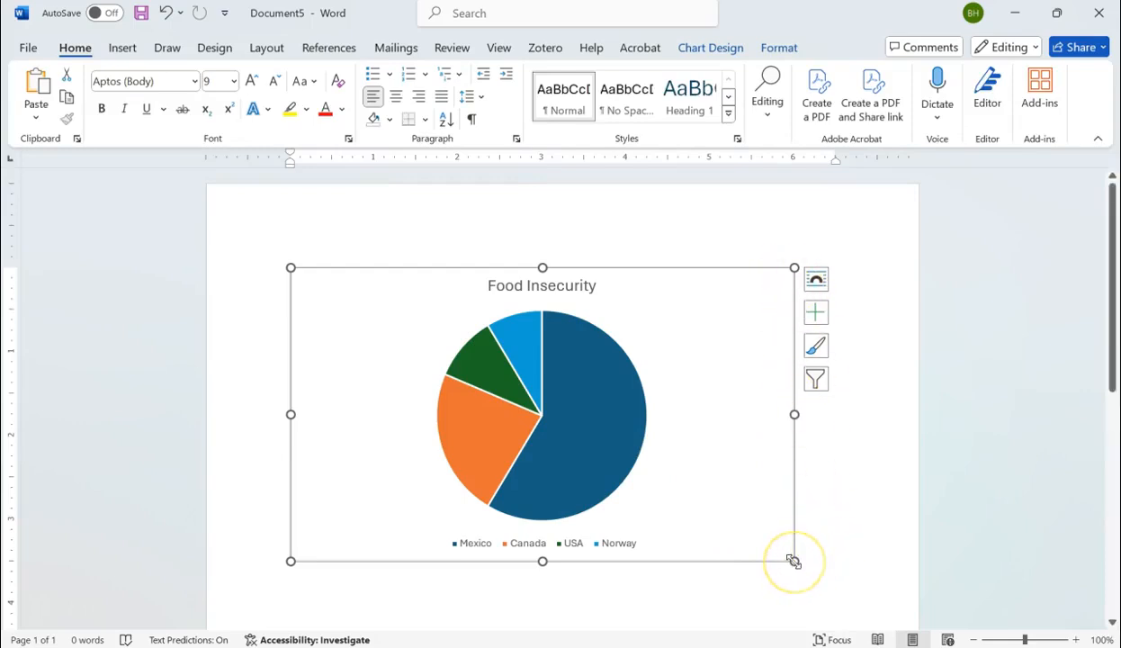
- Shrink the pie chart freehand to about 4.3 inches wide and 3.2 inches high
left_click_drag(793, 560, 631, 526)
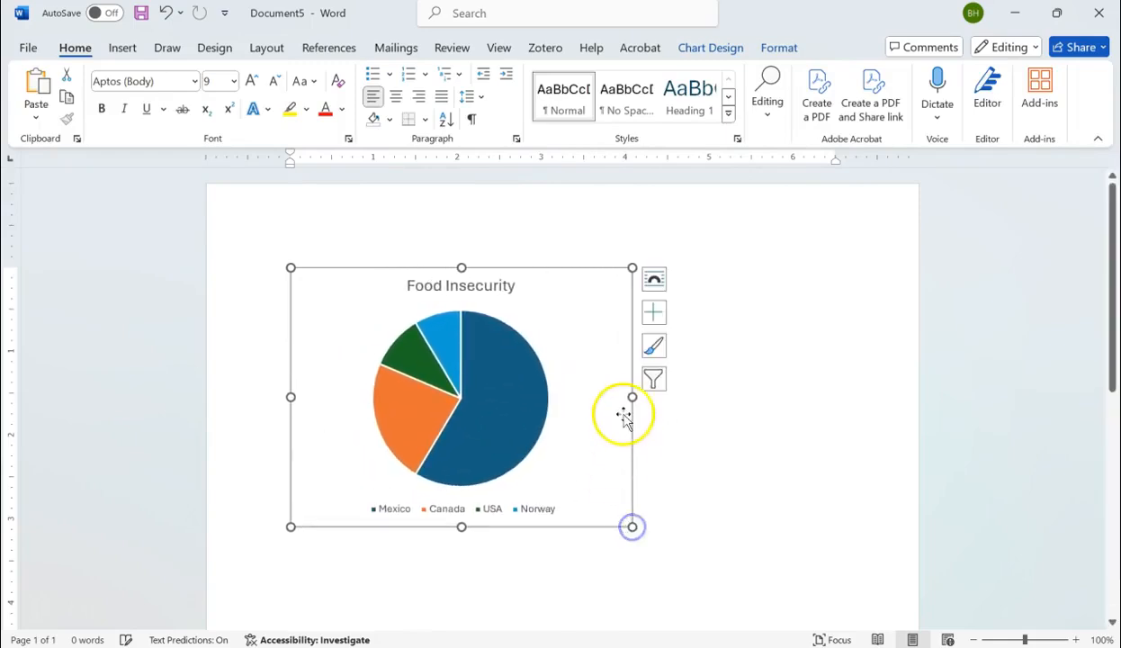
left_click_drag(631, 397, 660, 413)
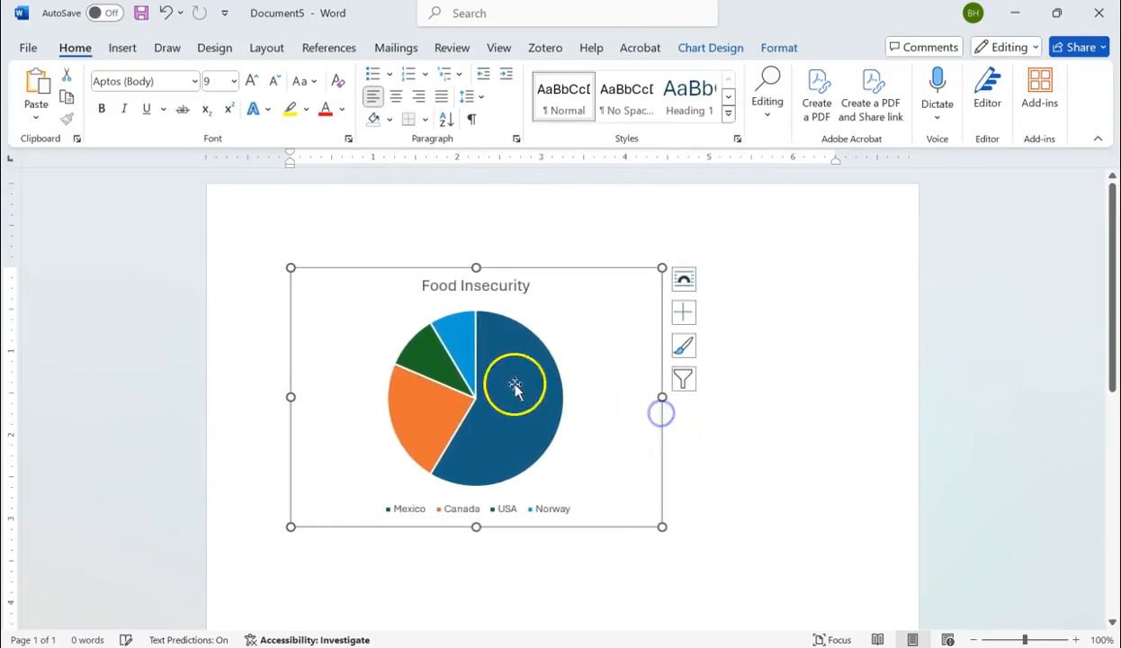
mouse_move(475, 526)
left_mouse_down()
mouse_move(478, 550)
mouse_move(478, 537)
left_mouse_up()
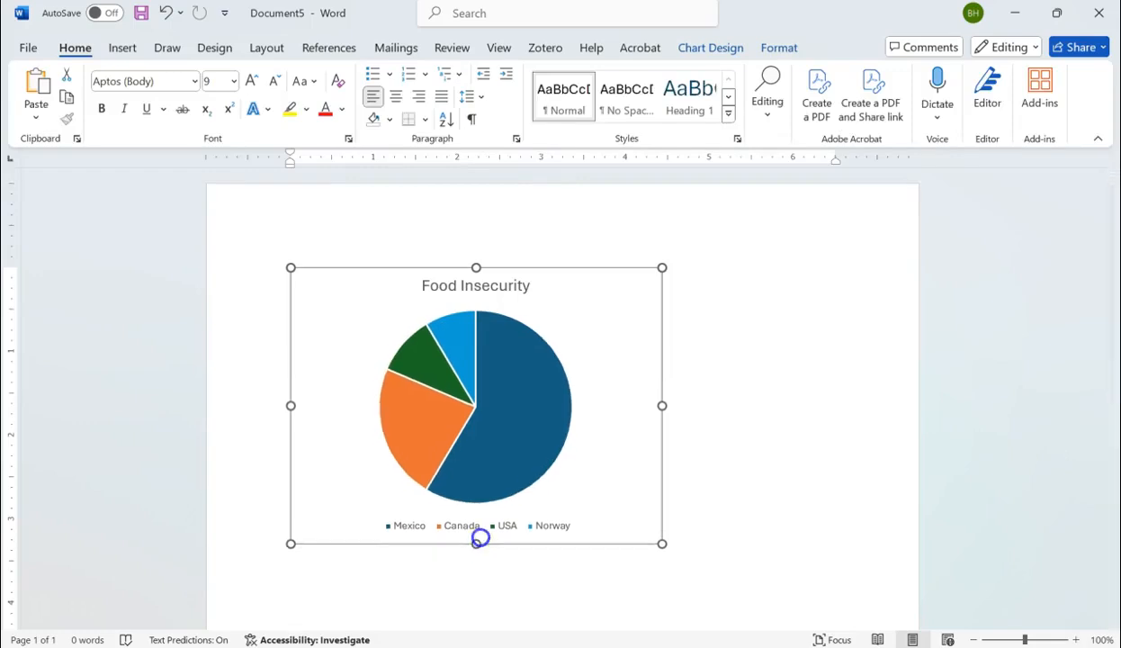
mouse_move(660, 406)
left_mouse_down()
mouse_move(740, 409)
mouse_move(663, 416)
mouse_move(685, 405)
mouse_move(652, 405)
left_mouse_up()
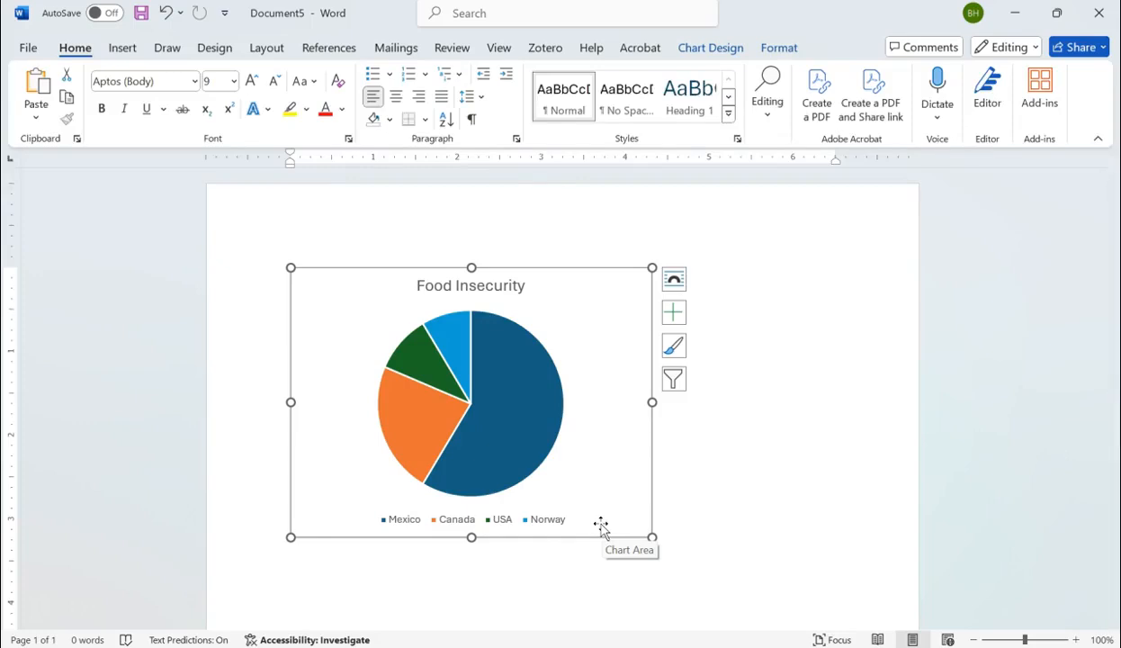
- Set the pie chart's absolute height to 4 inches and absolute width to 5.5 inches
left_click(673, 282)
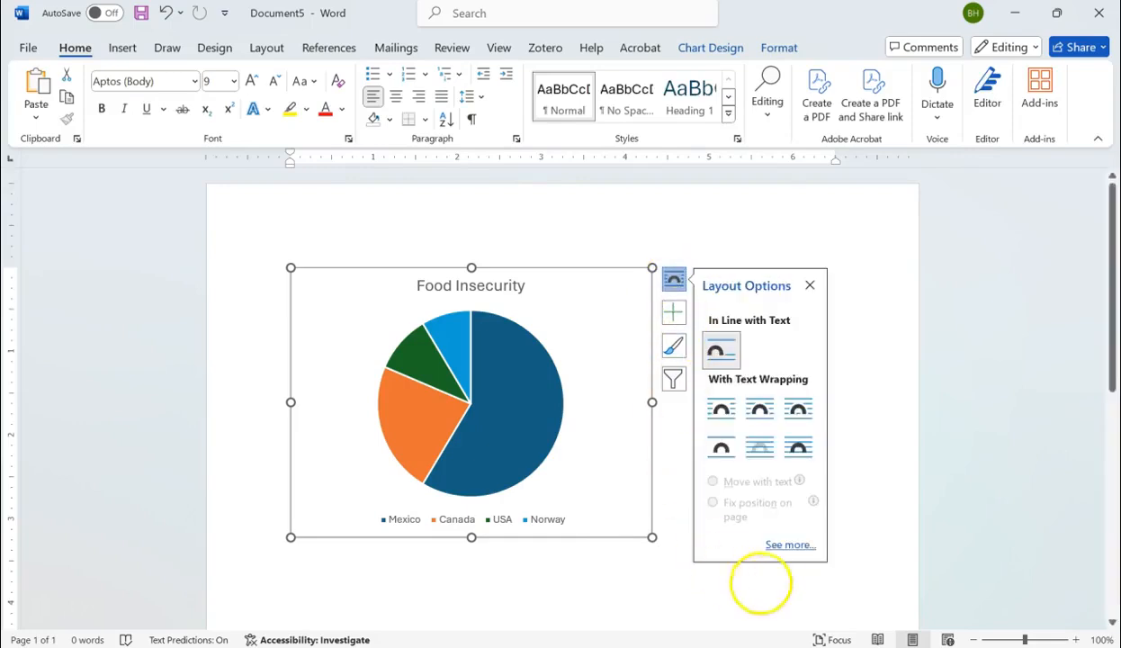
left_click(787, 545)
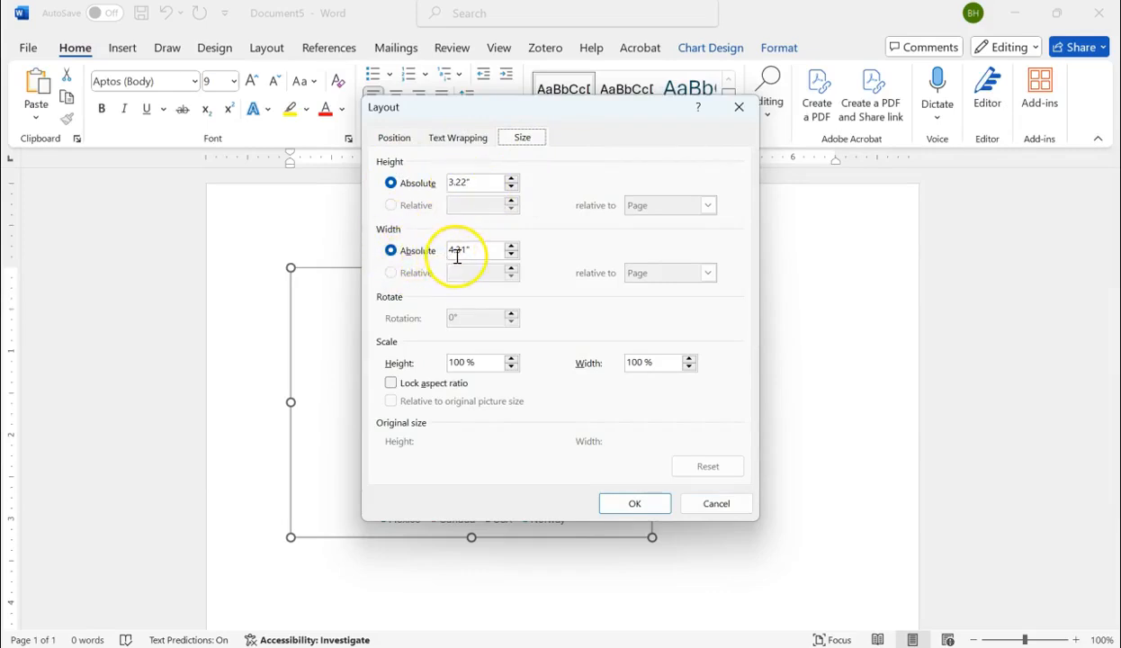
left_click_drag(469, 183, 448, 181)
type("4")
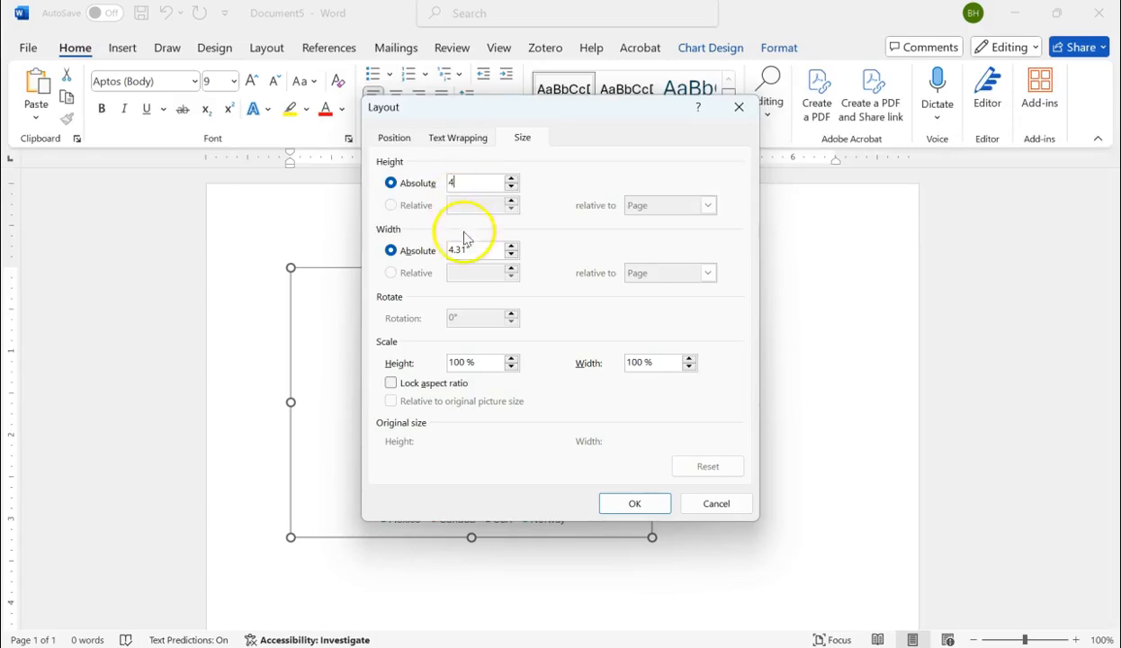
left_click_drag(470, 250, 449, 252)
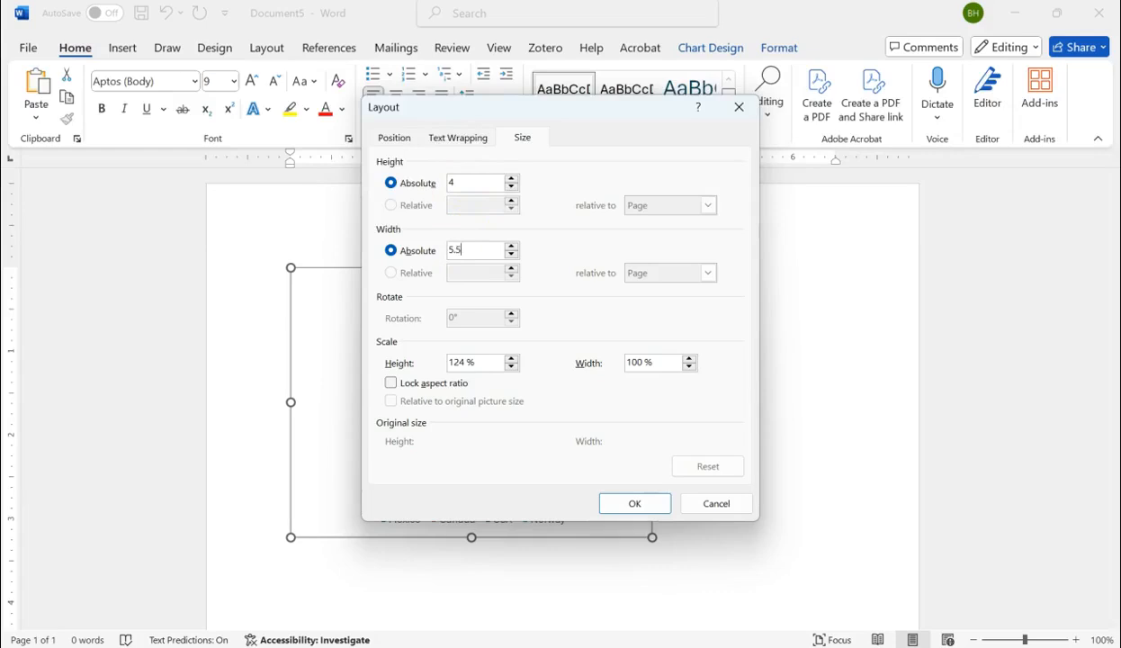
left_click(641, 502)
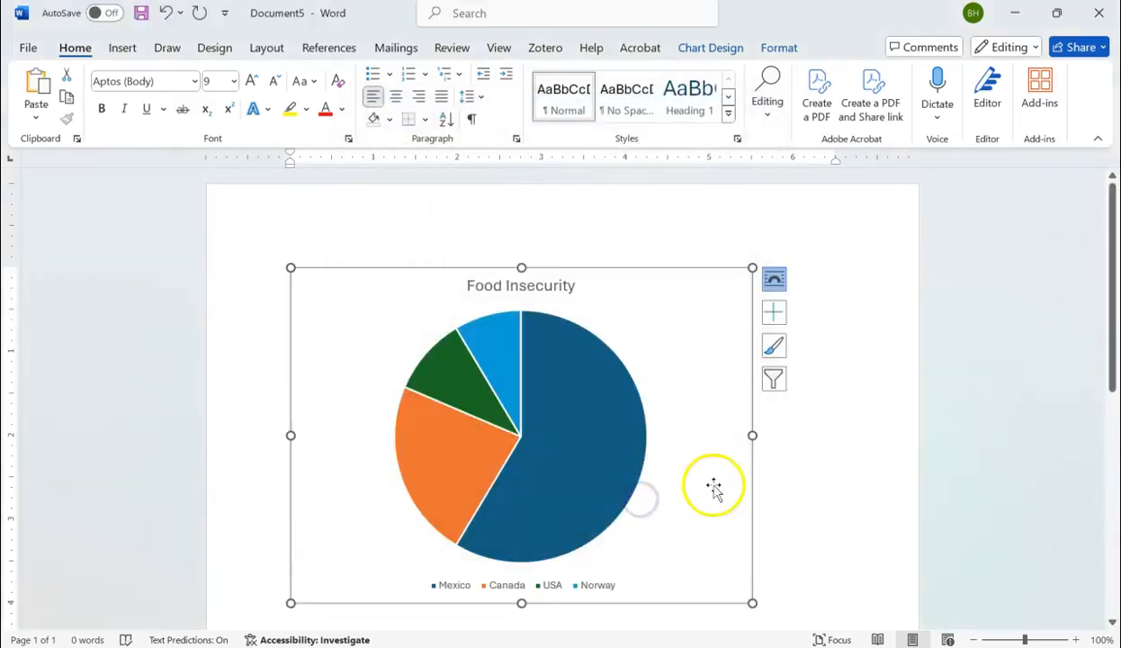
scroll(843, 503, "down", 1)
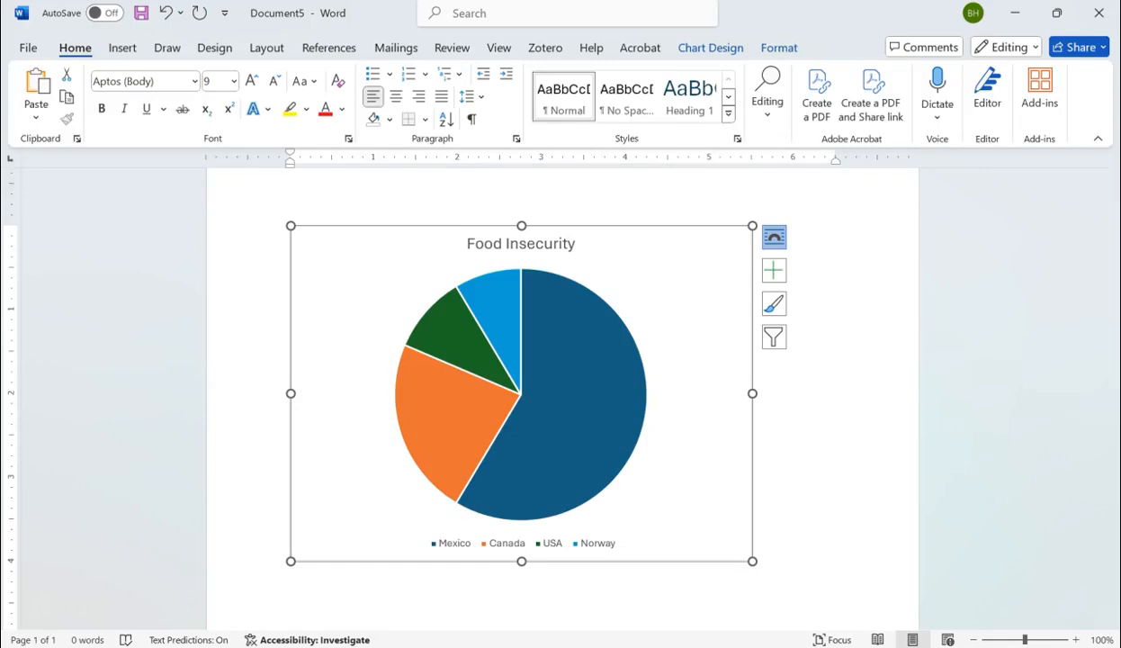
- Shrink the pie chart freehand to about 3.8 inches wide and 3 inches high, and center it horizontally on the page
left_click_drag(750, 562, 608, 478)
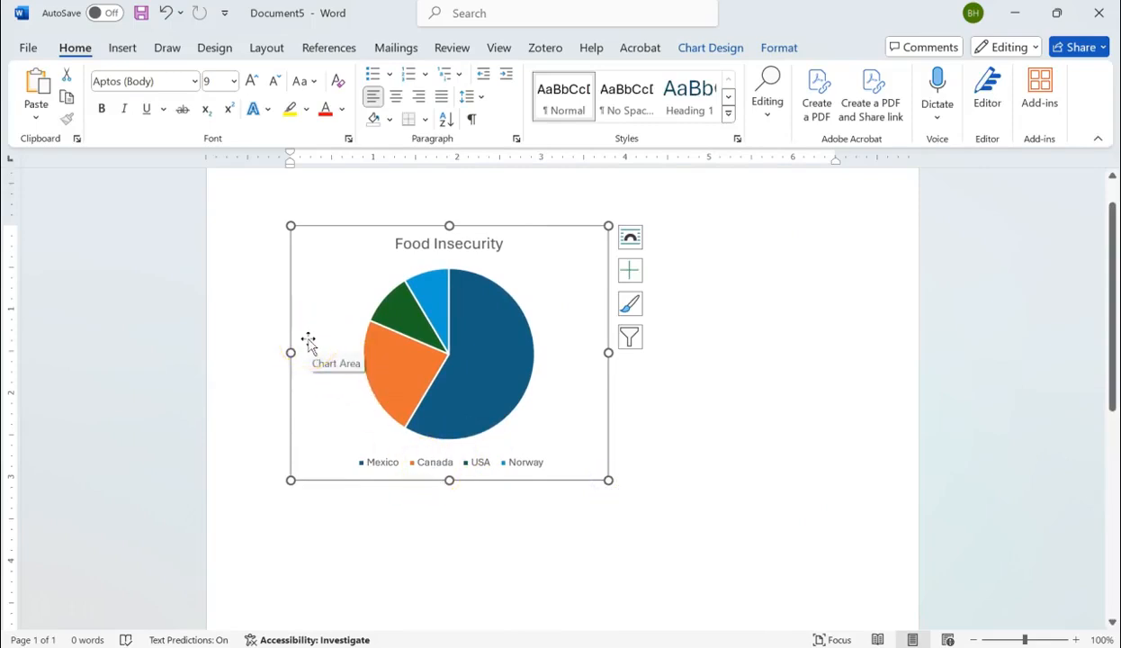
left_click(65, 49)
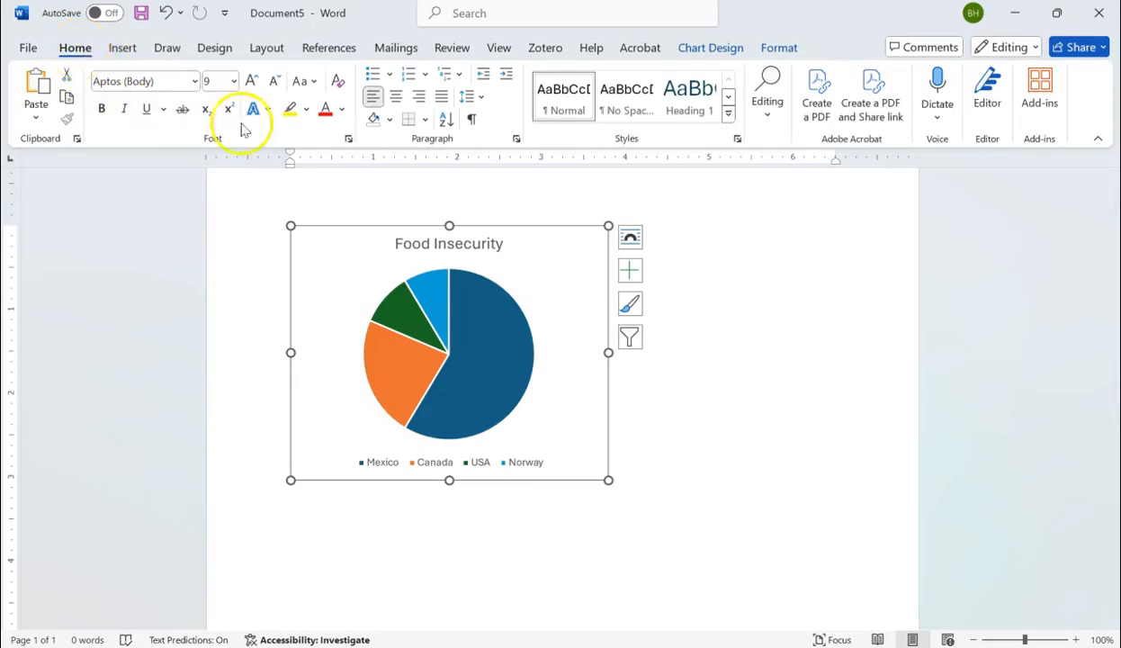
left_click(396, 102)
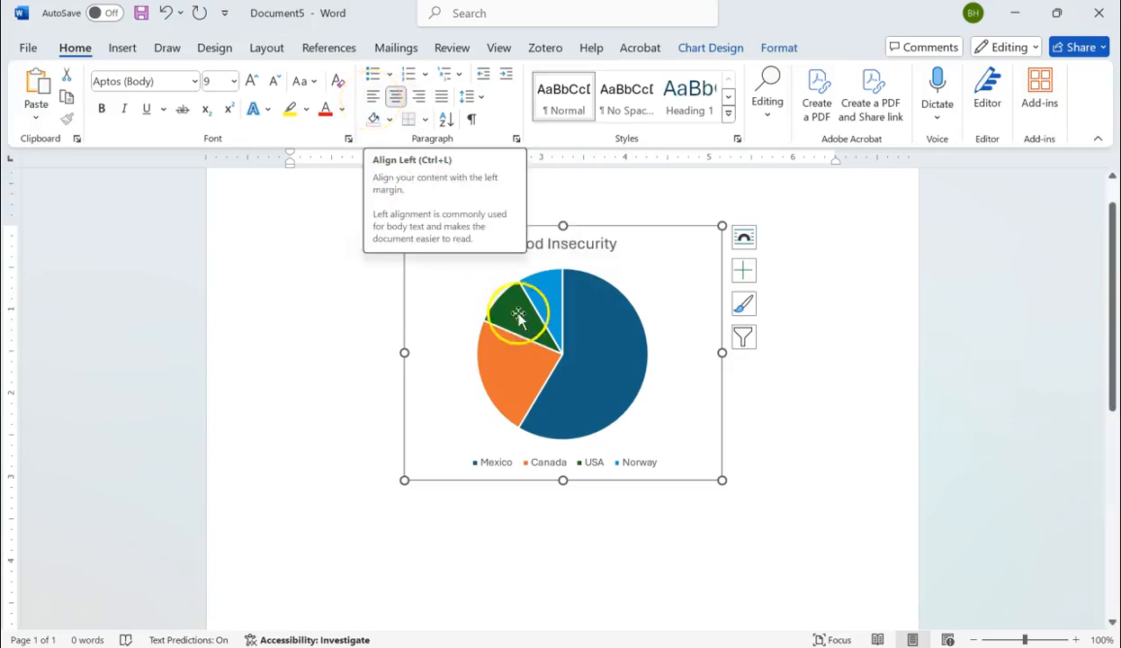
mouse_move(591, 357)
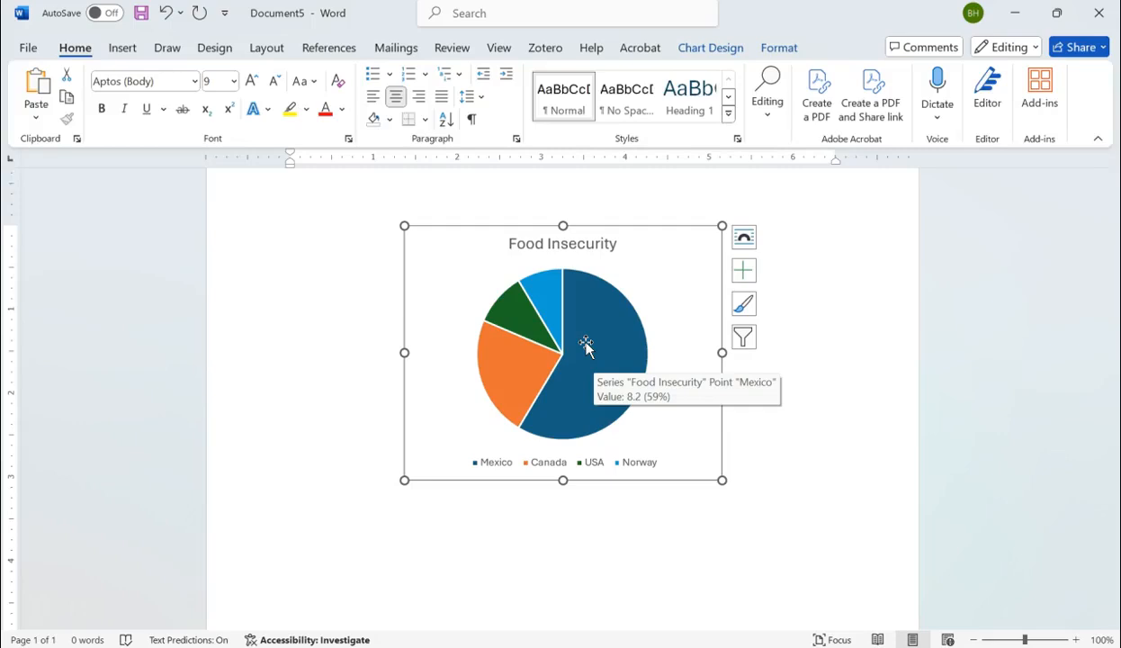
left_click(682, 353)
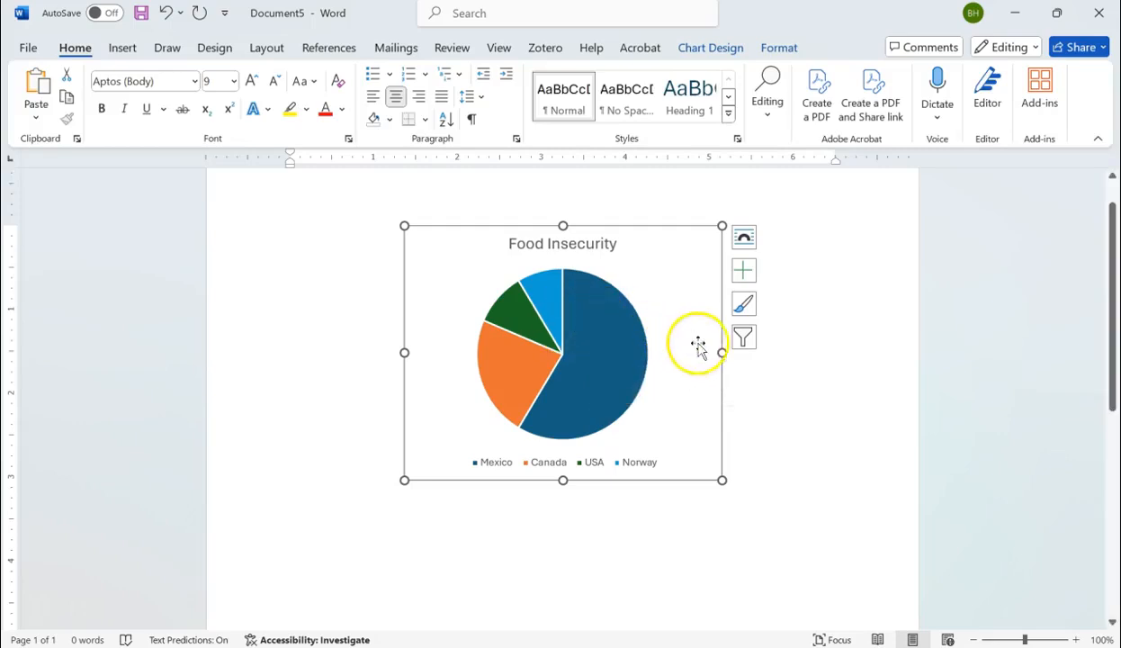
- Apply Colorful Palette 4 to the pie chart, and replace it with the second Colorful palette of blue, green and magenta
left_click(745, 307)
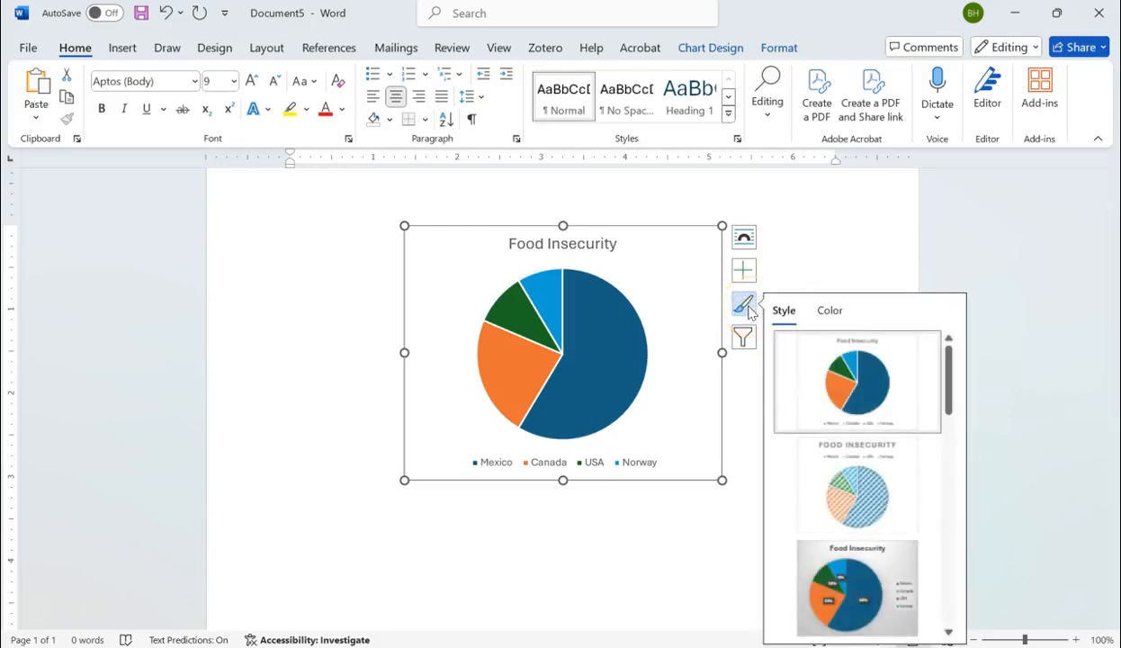
left_click(829, 311)
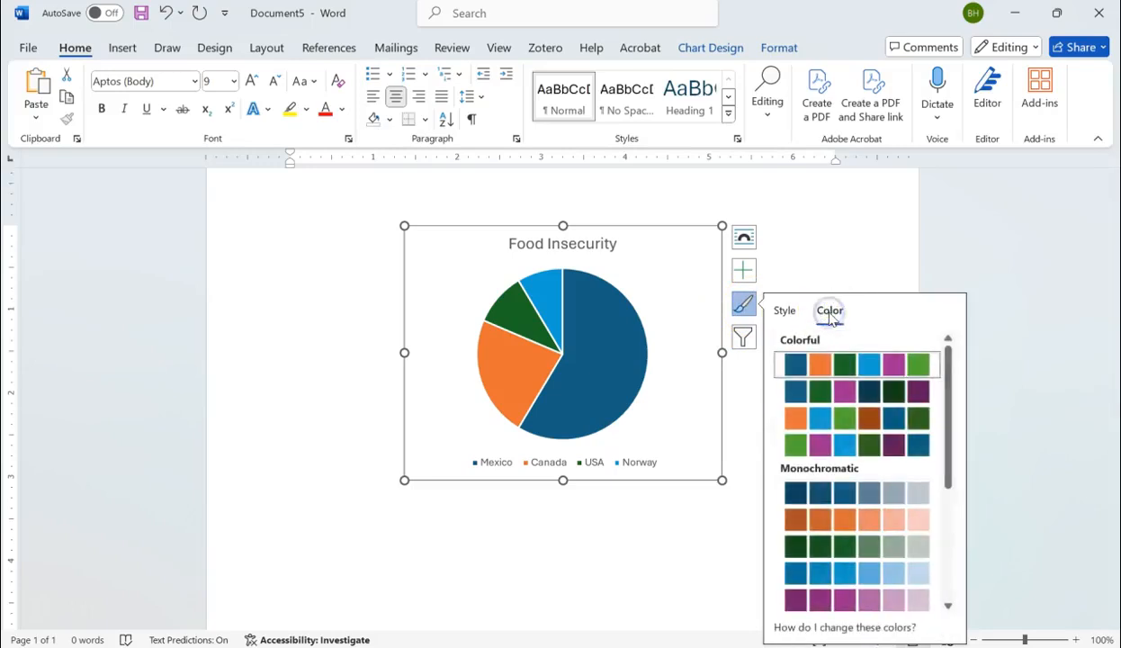
mouse_move(947, 368)
left_mouse_down()
mouse_move(961, 490)
mouse_move(945, 358)
mouse_move(956, 369)
left_mouse_up()
scroll(913, 465, "down", 3)
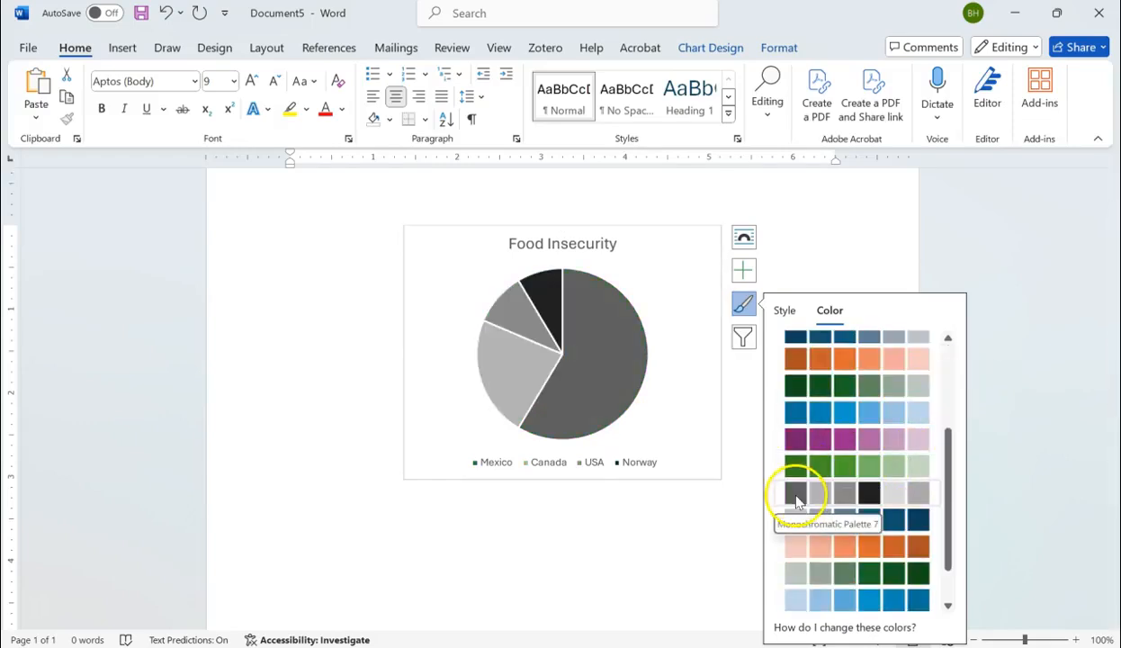
scroll(783, 445, "down", 2)
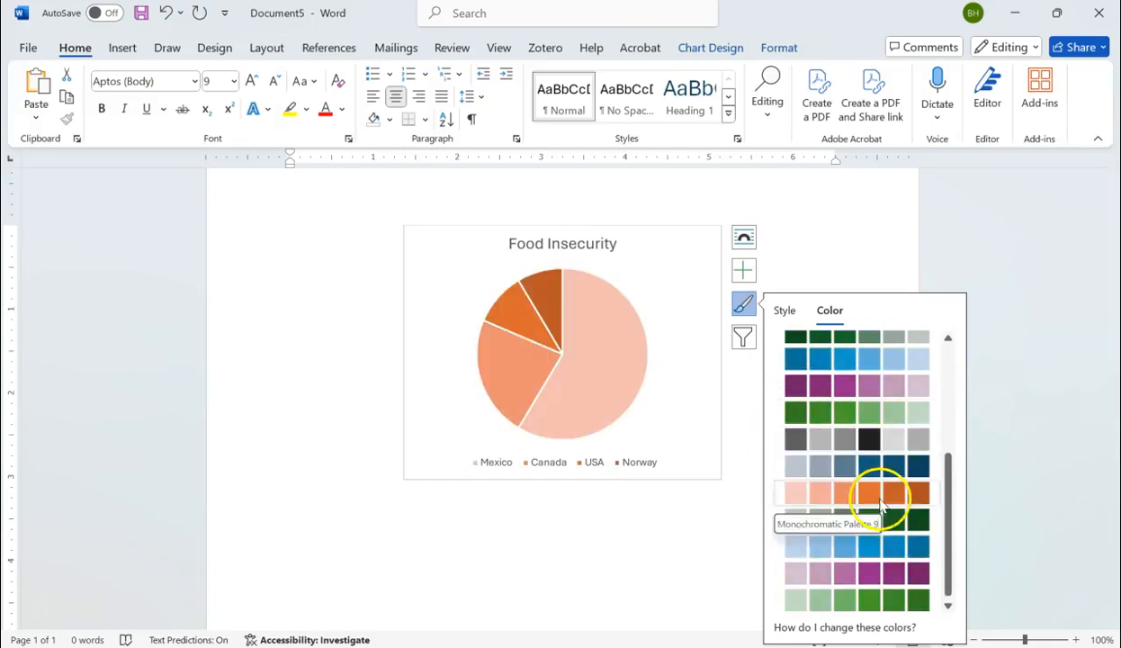
scroll(854, 530, "up", 5)
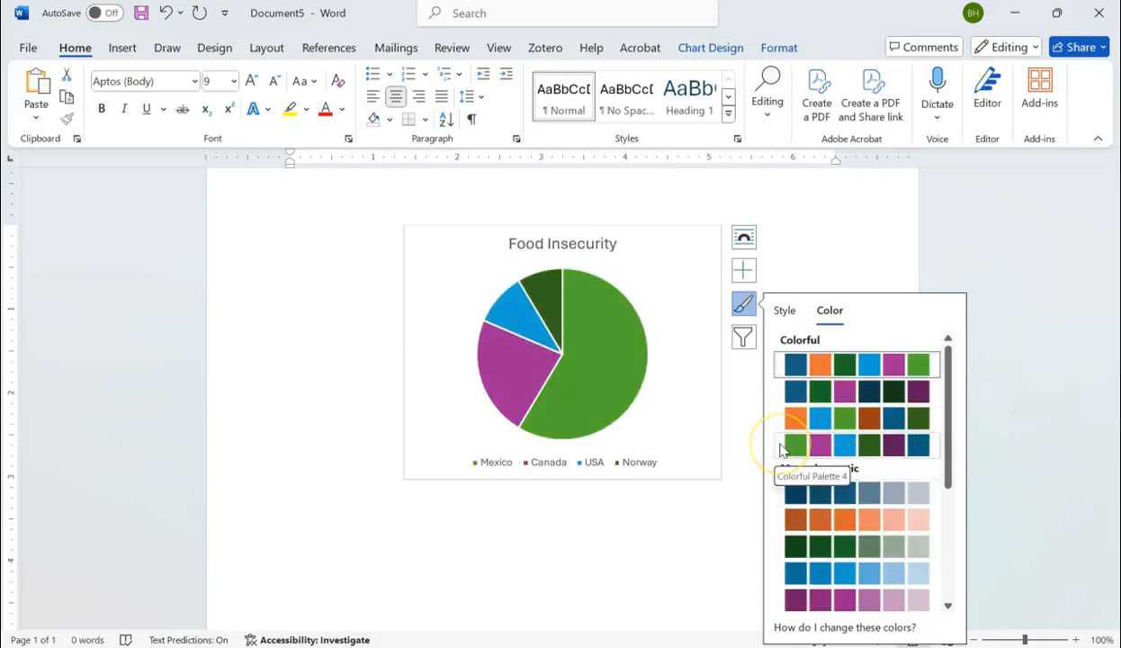
left_click(783, 447)
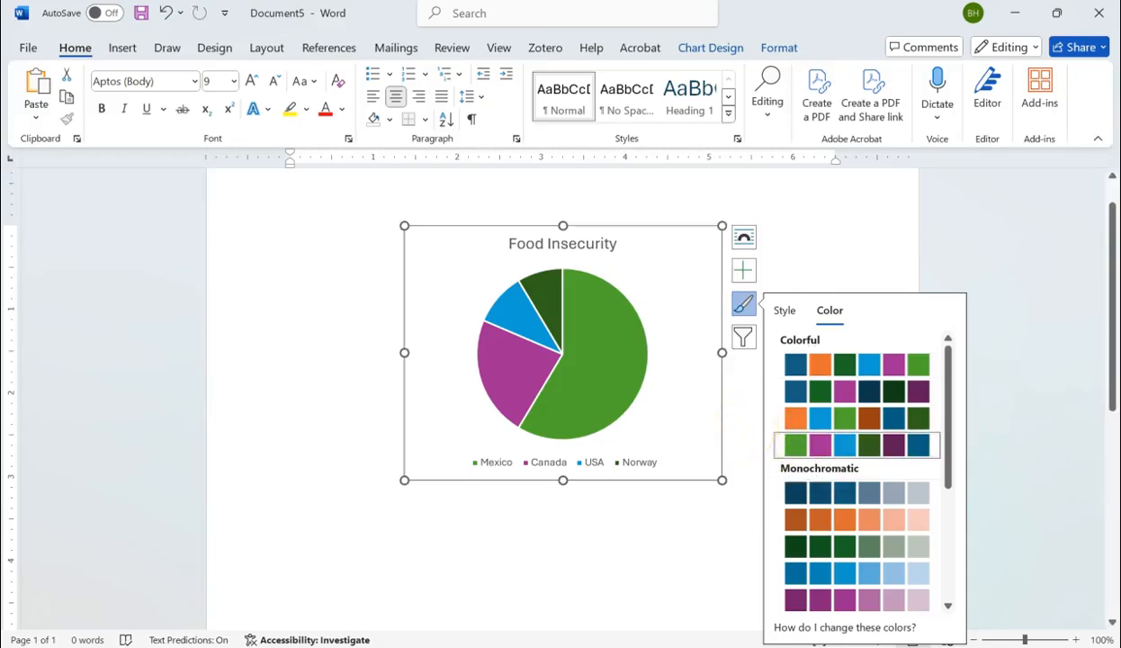
mouse_move(540, 362)
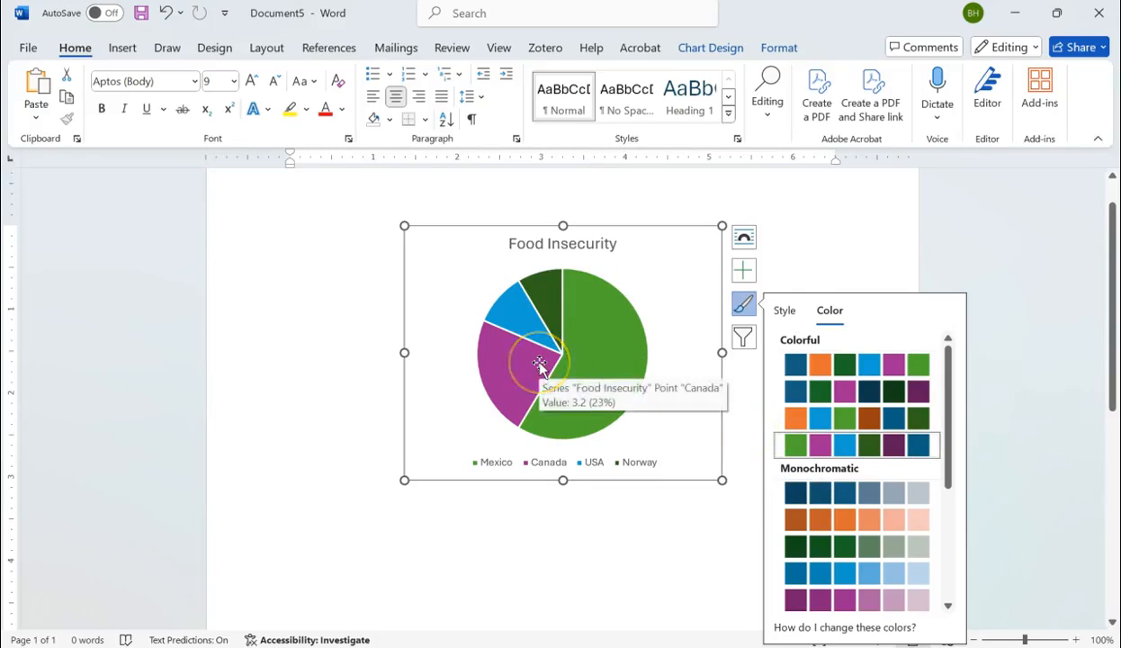
left_click(792, 397)
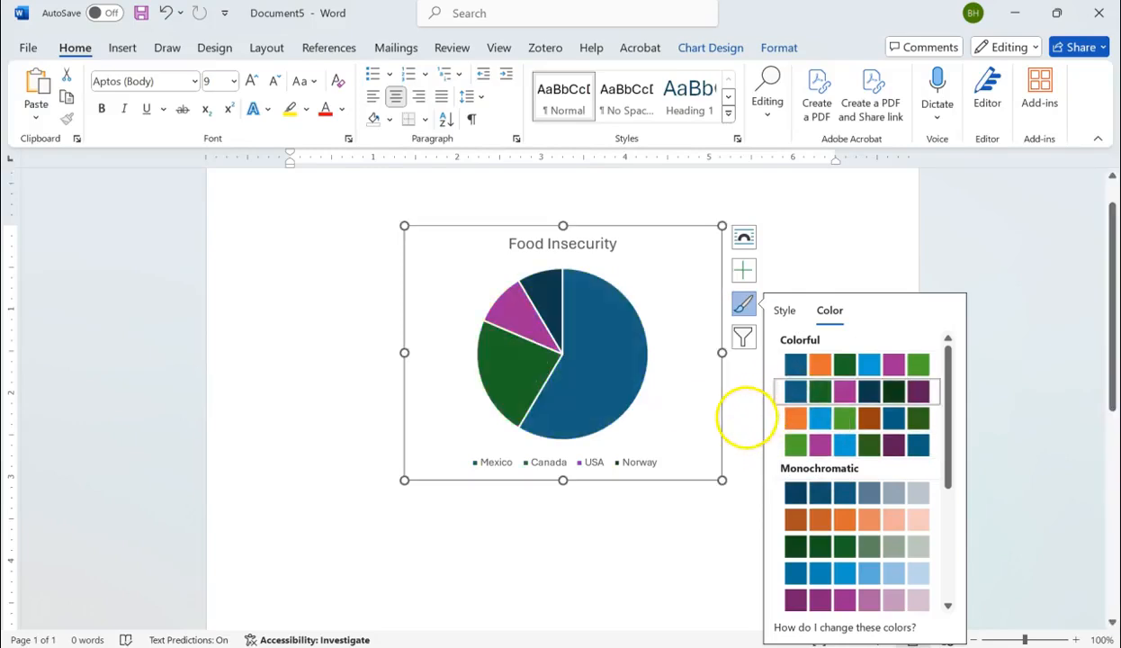
left_click(745, 416)
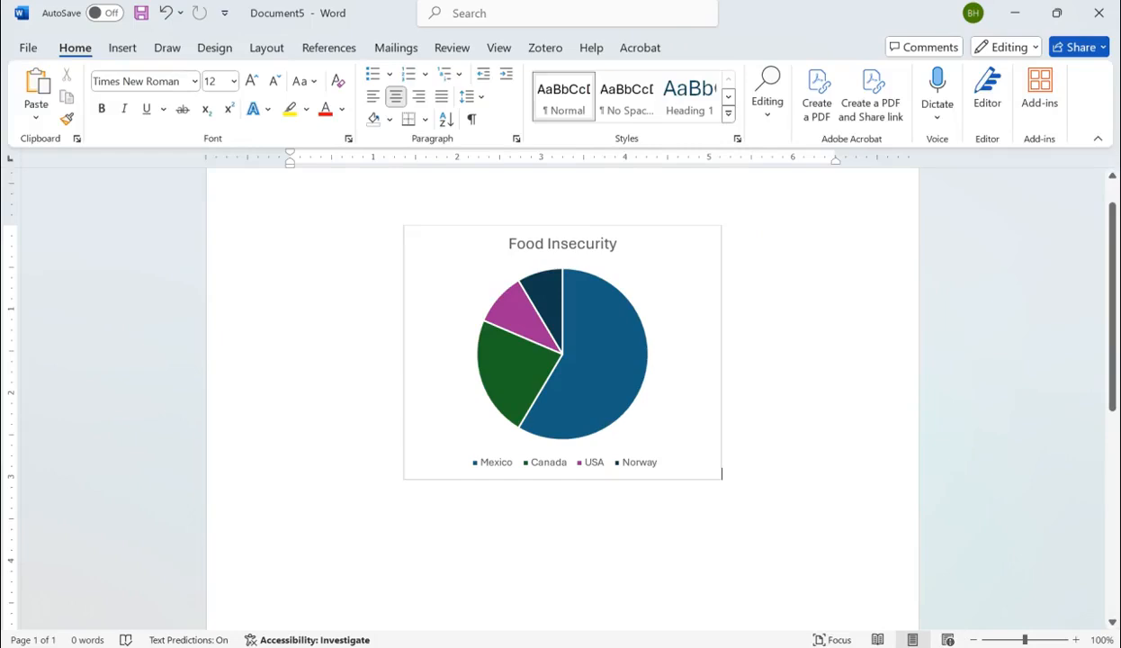
- Fill only the Mexico slice with a dark olive brown chosen from the standard colors under More Fill Colors
left_click(612, 369)
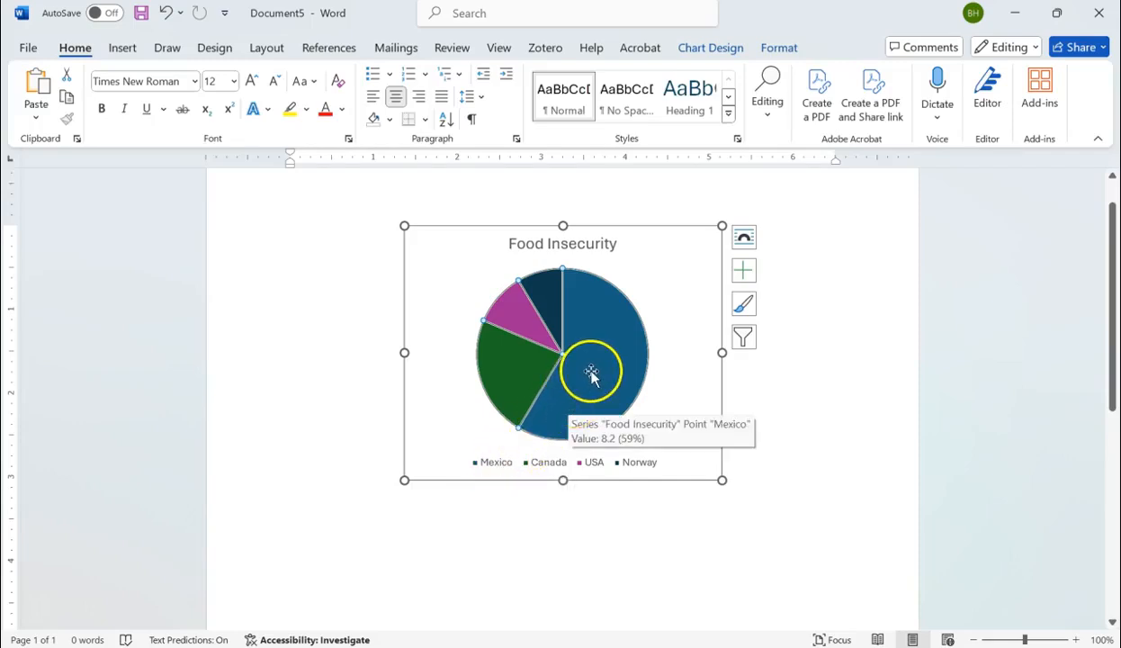
right_click(598, 362)
left_click(598, 363)
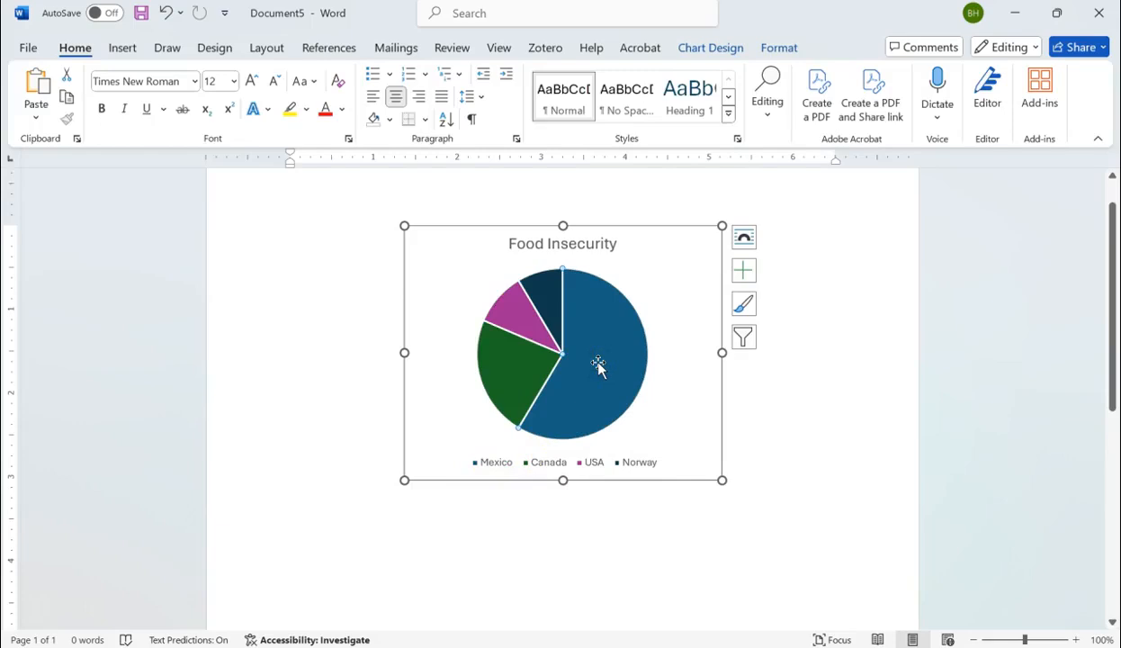
right_click(598, 363)
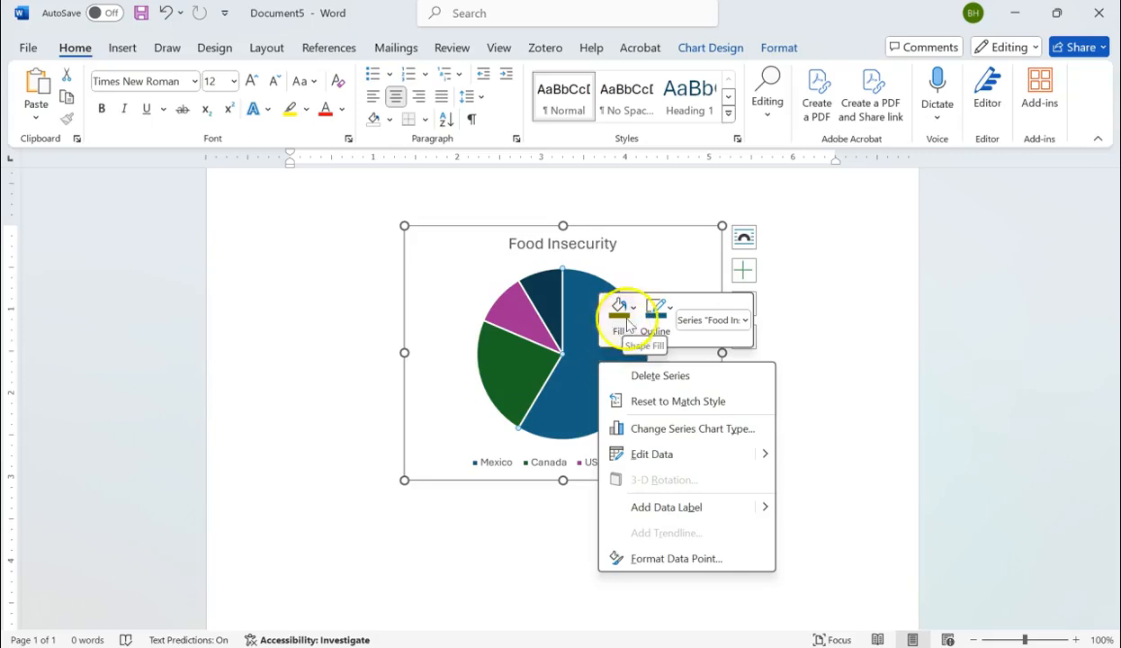
left_click(626, 321)
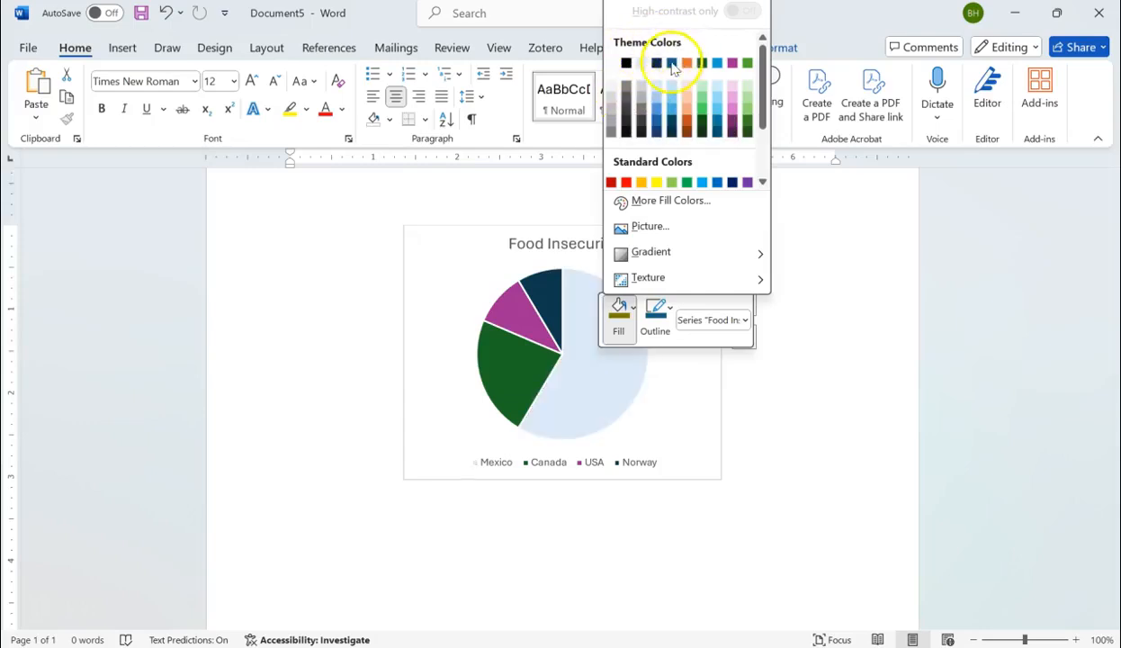
left_click(645, 203)
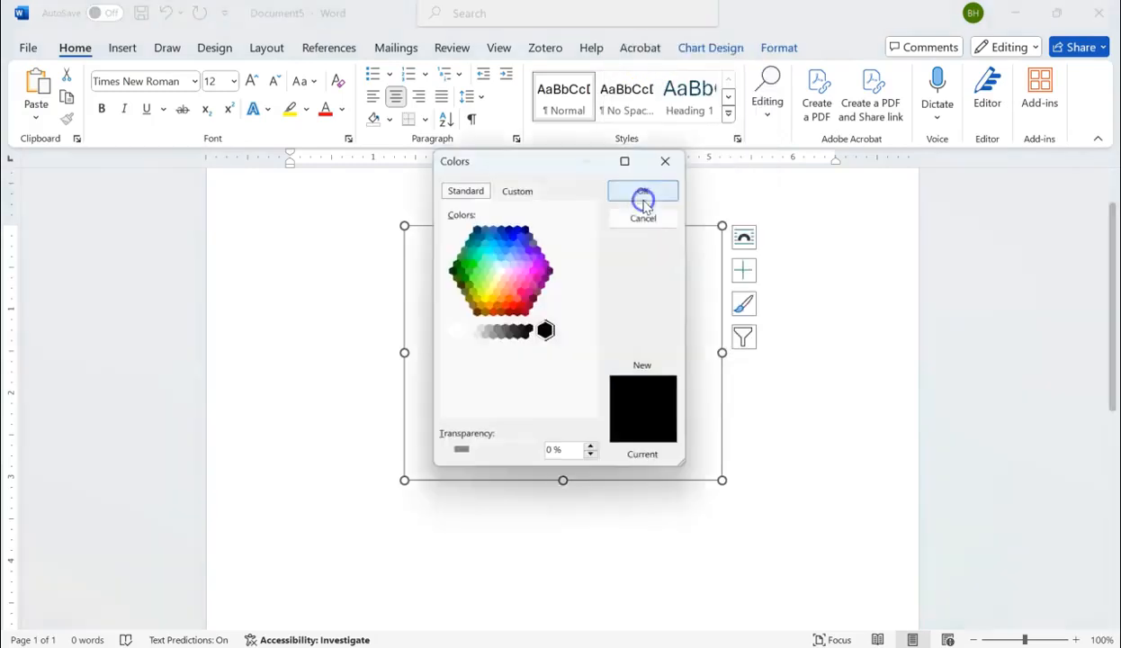
left_click(514, 237)
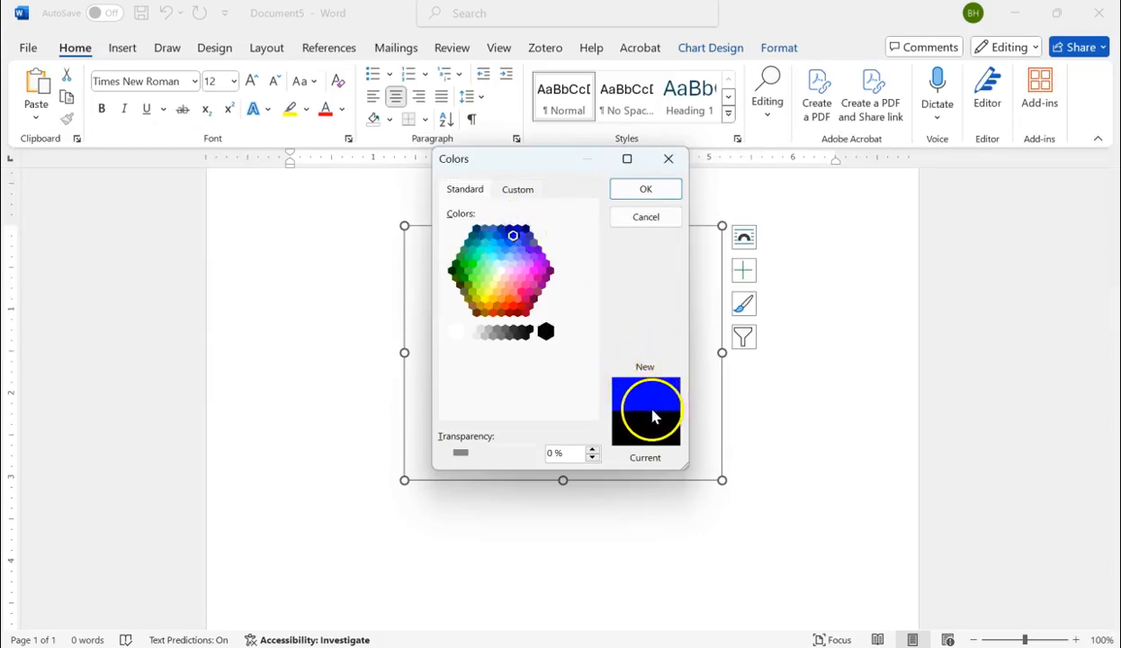
left_click(519, 190)
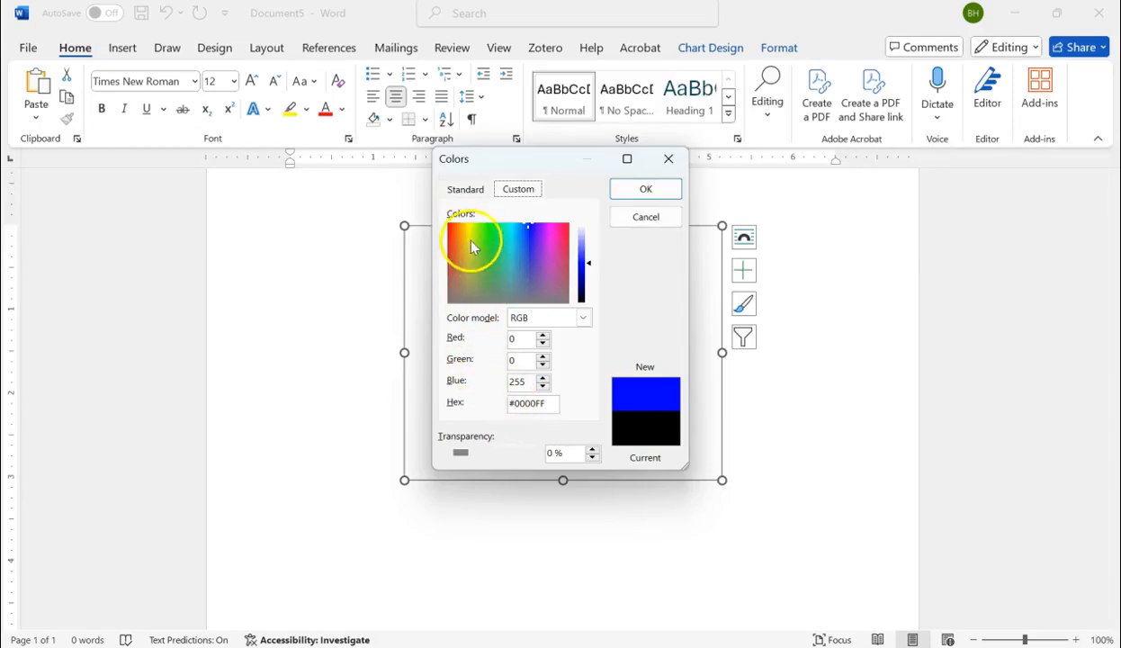
left_click(466, 188)
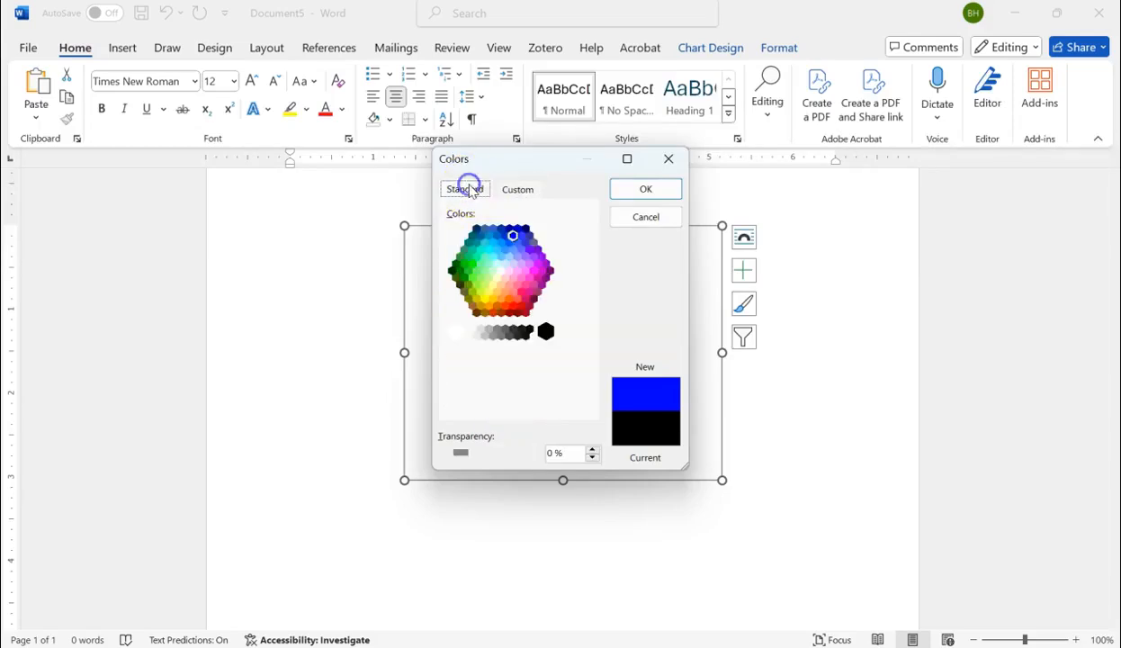
left_click(458, 286)
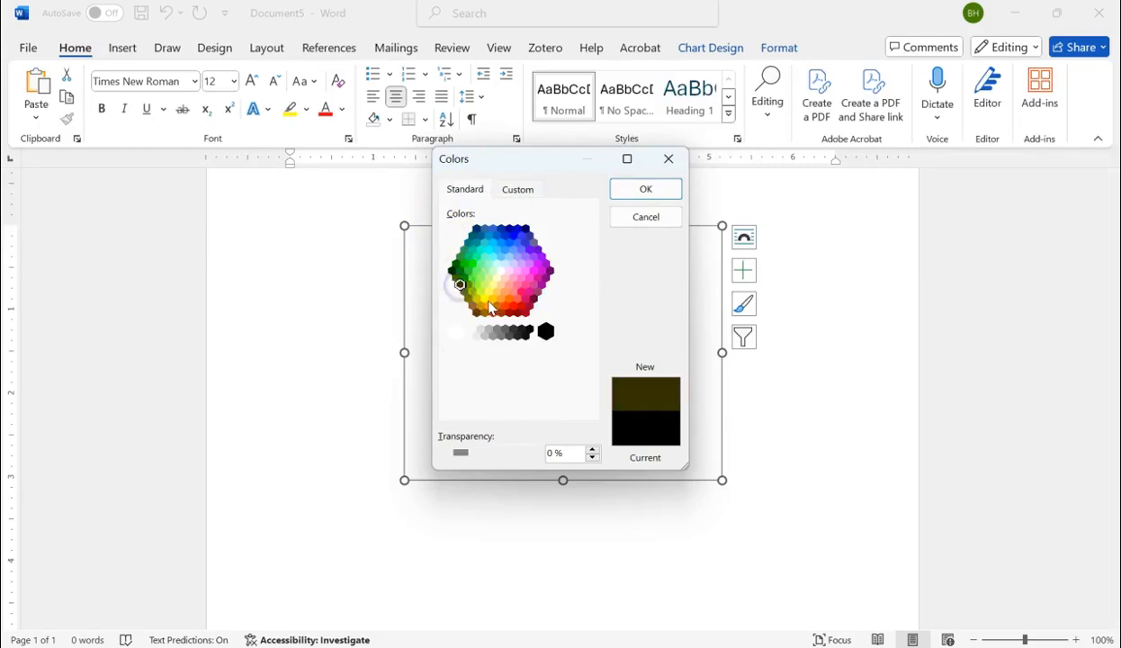
left_click(645, 188)
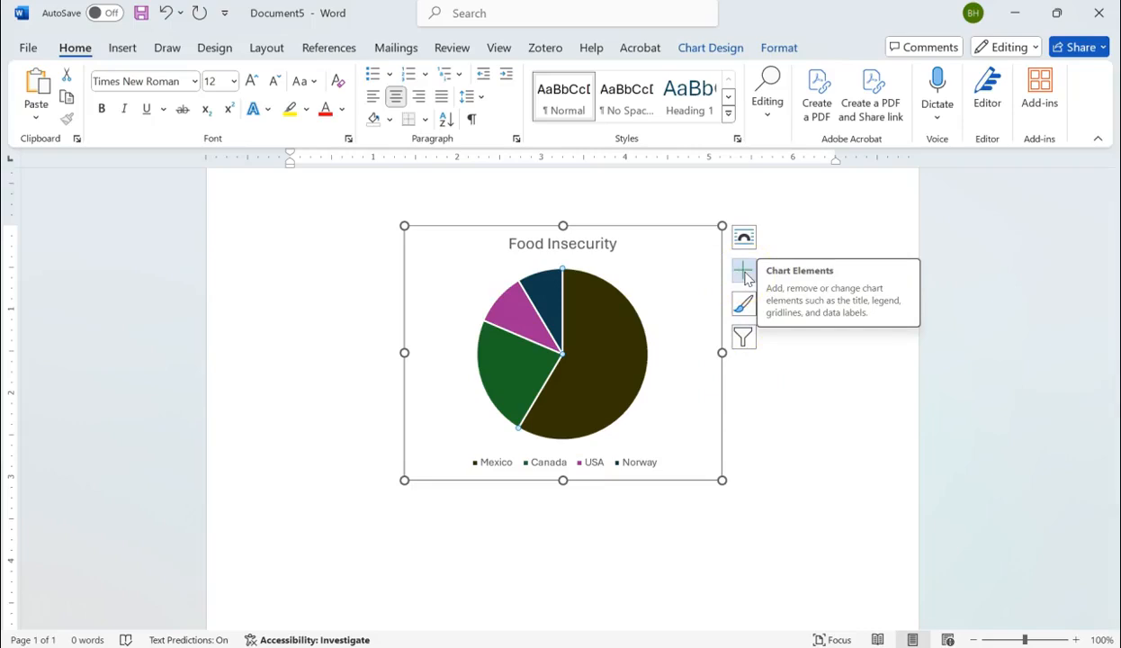
left_click(833, 400)
- Try data labels at the Outside End position on the pie chart, and remove them again
left_click(694, 324)
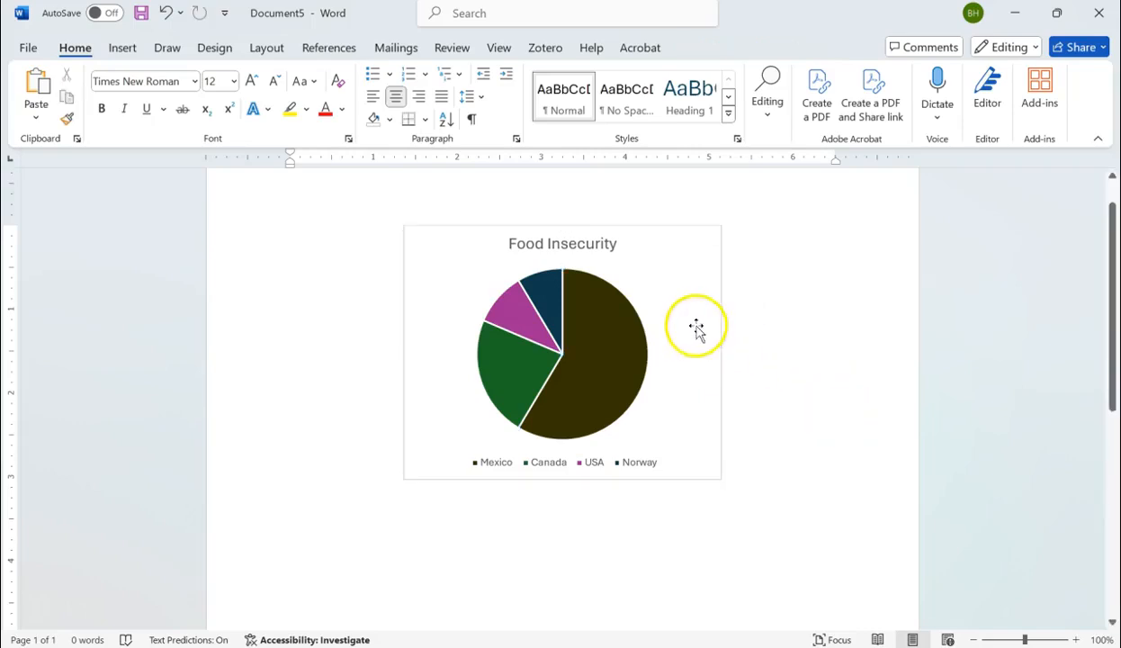
left_click(743, 270)
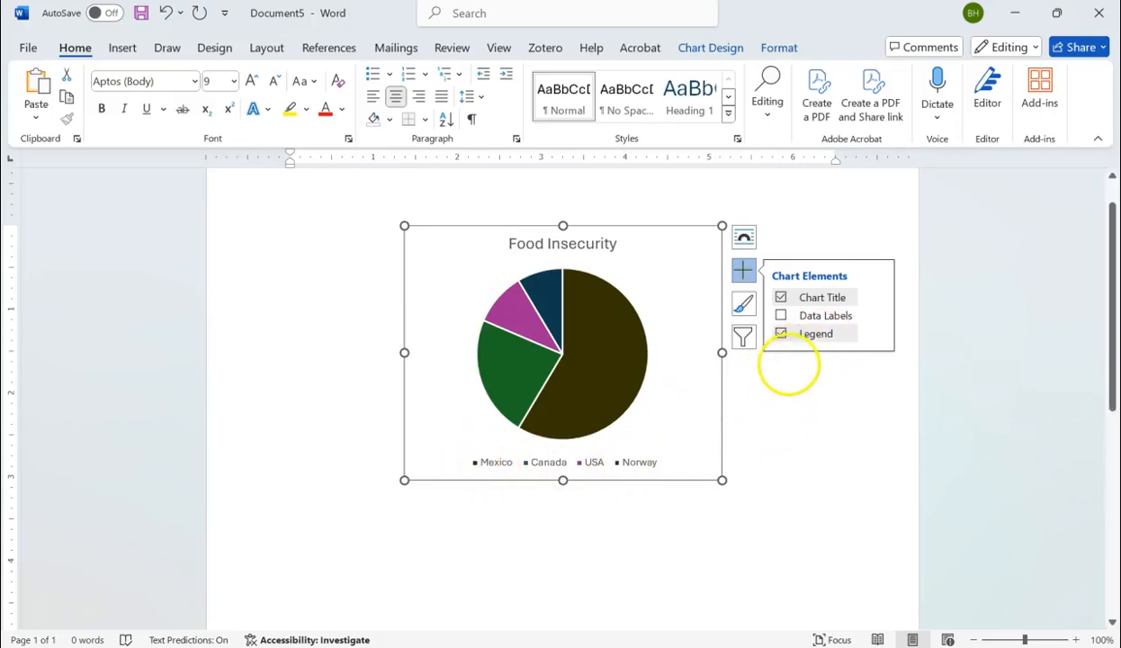
left_click(786, 321)
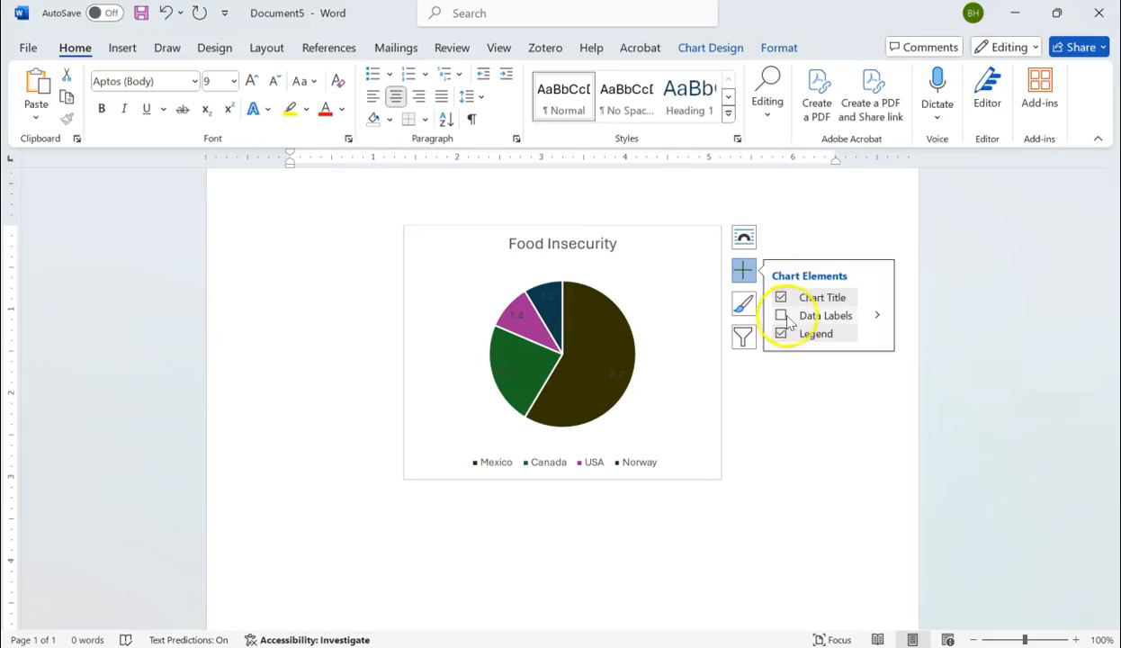
left_click(878, 316)
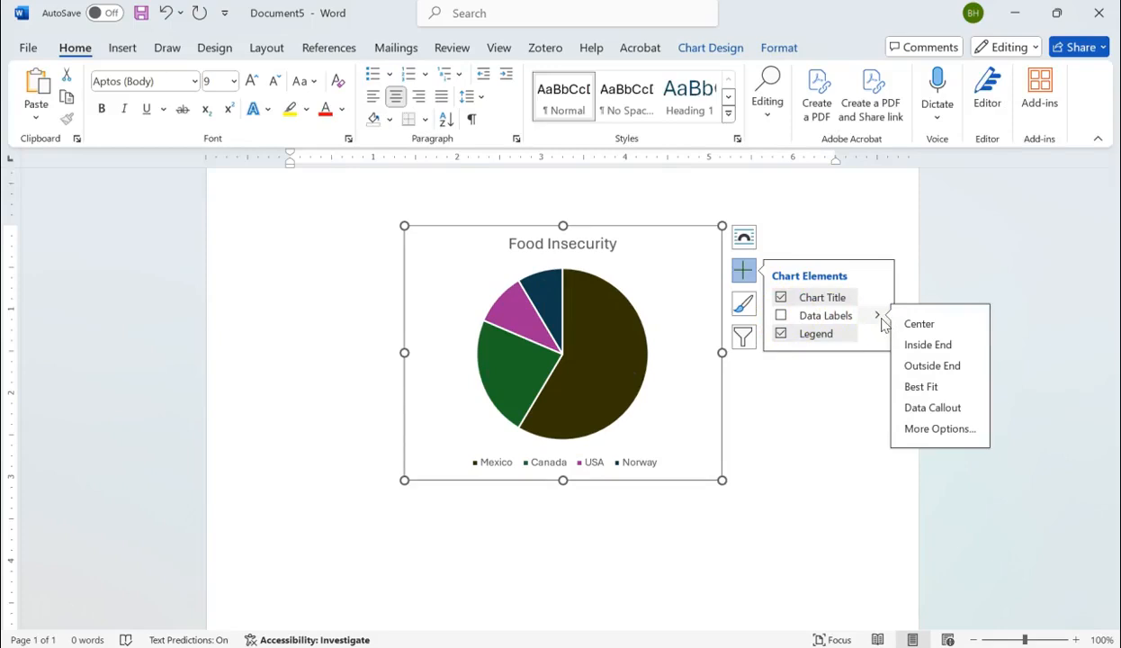
left_click(925, 368)
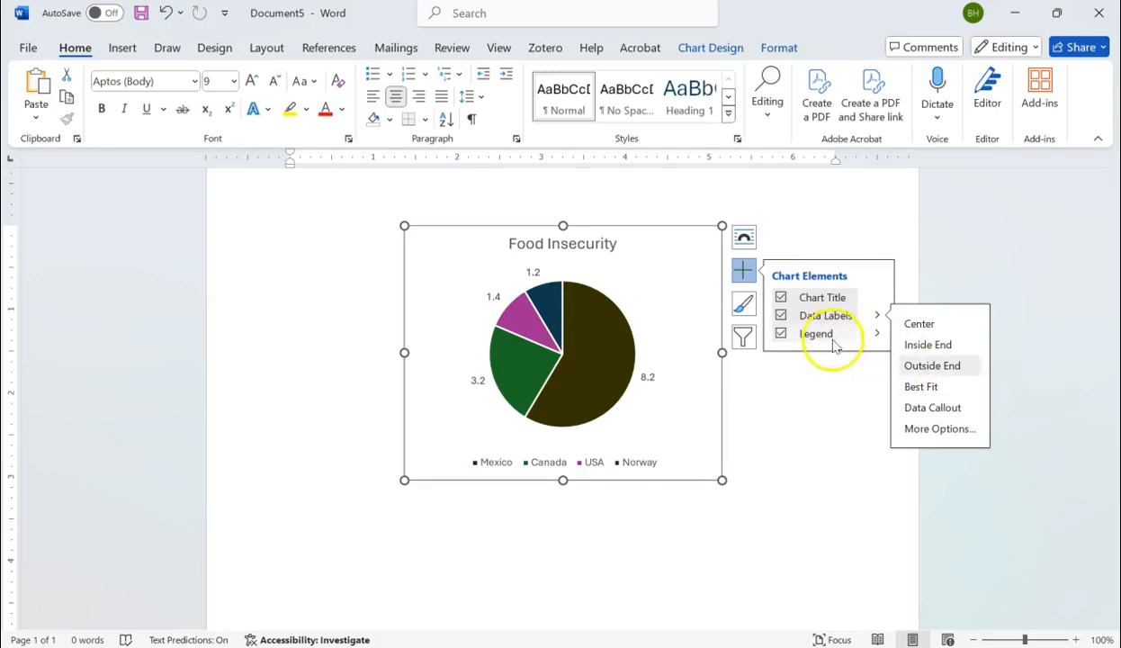
left_click(781, 316)
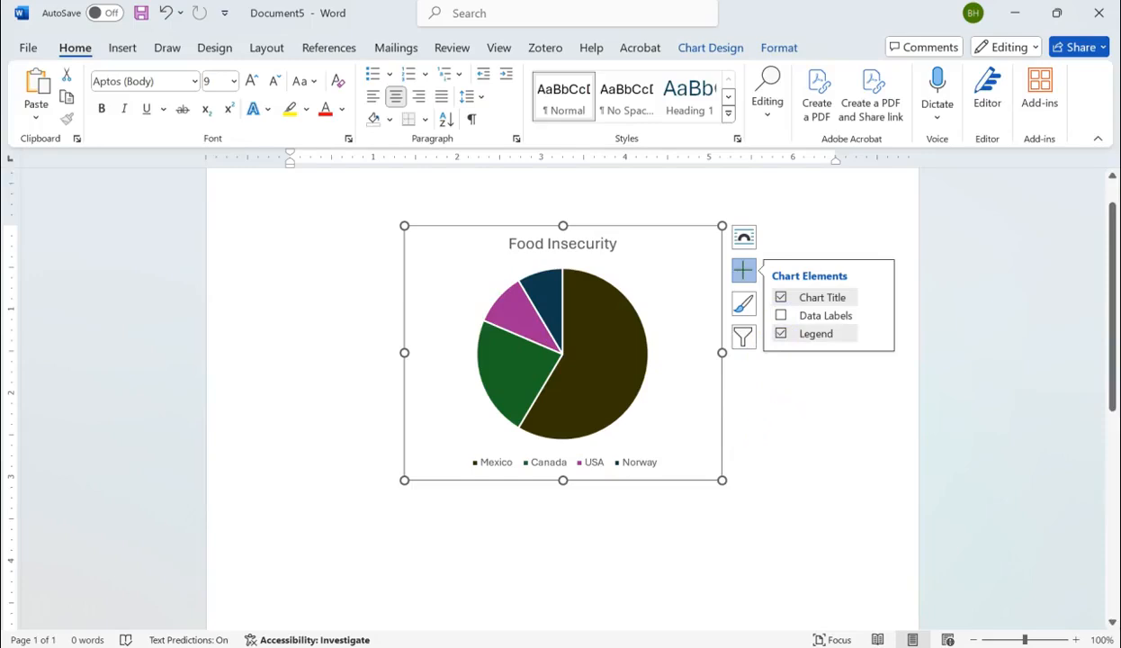
left_click(781, 433)
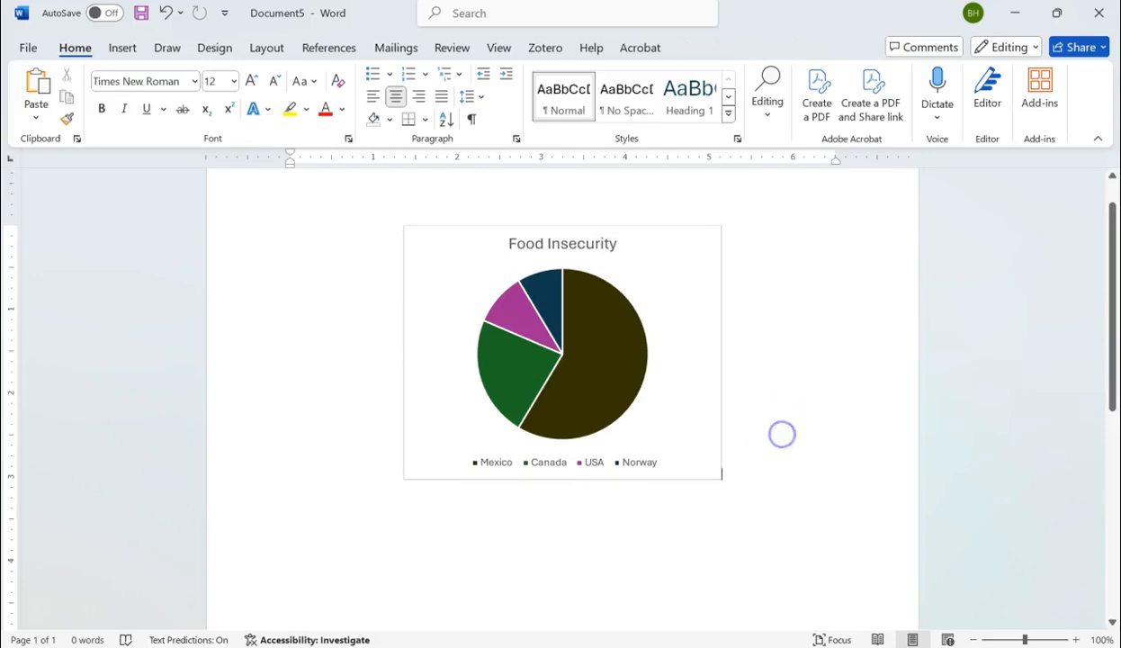
- Move the legend beside the upper right of the pie and reshape it into a single column of four entries
left_click(575, 460)
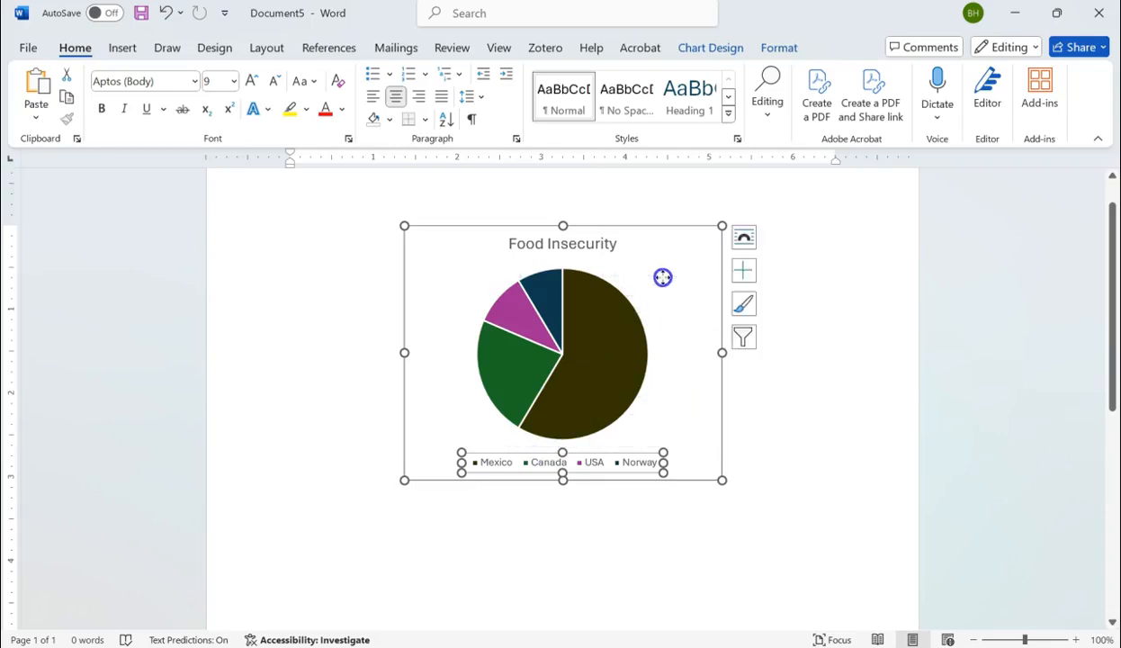
left_click_drag(662, 277, 662, 278)
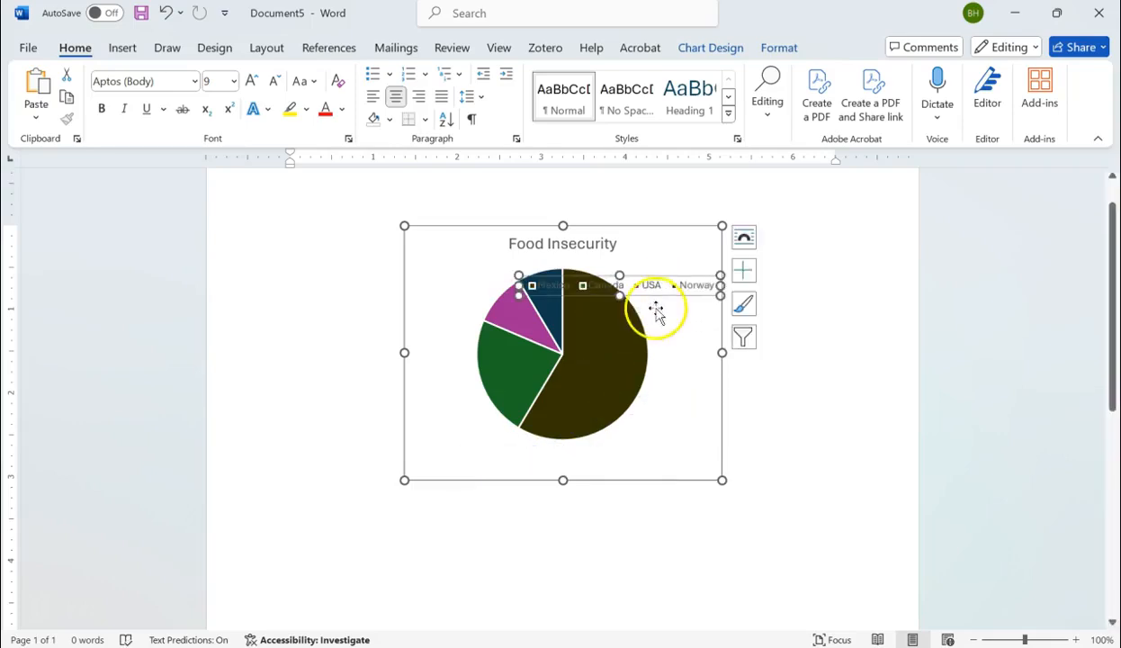
left_click_drag(518, 286, 663, 348)
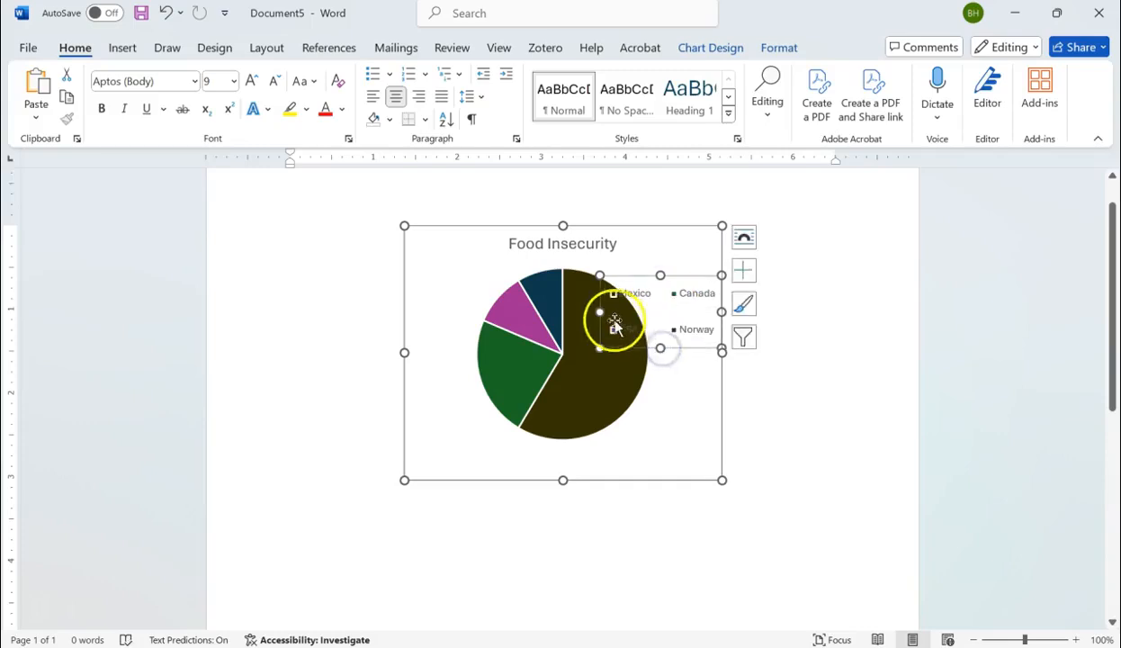
left_click_drag(600, 312, 650, 312)
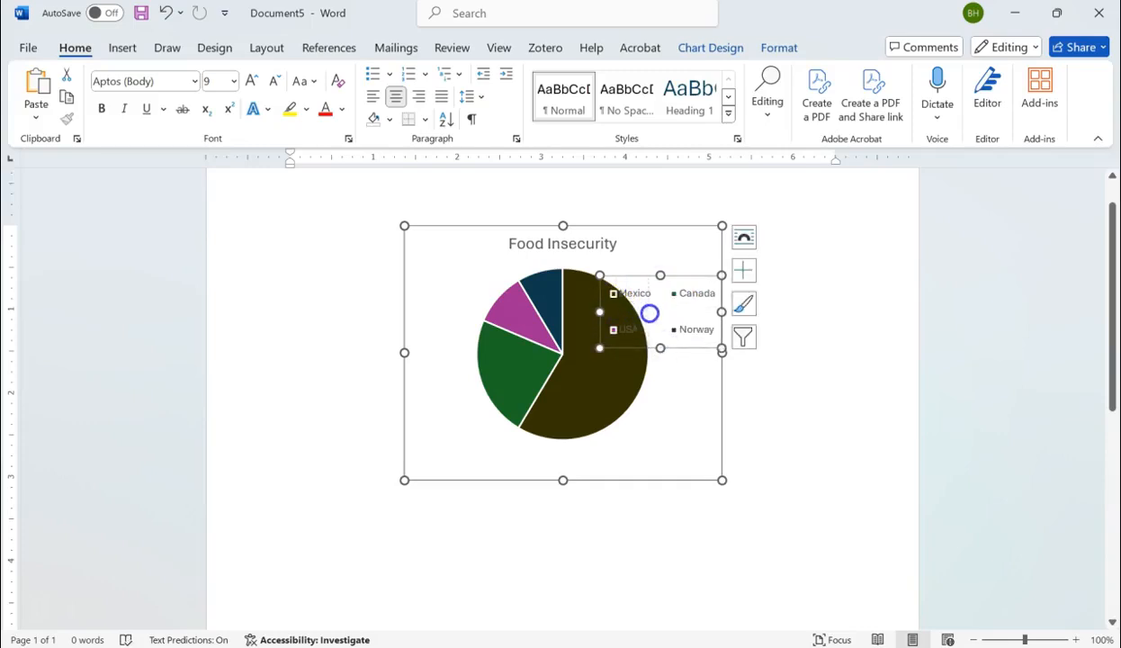
left_click(685, 386)
- Move the single-column legend down into the lower right corner of the chart area
left_click(683, 296)
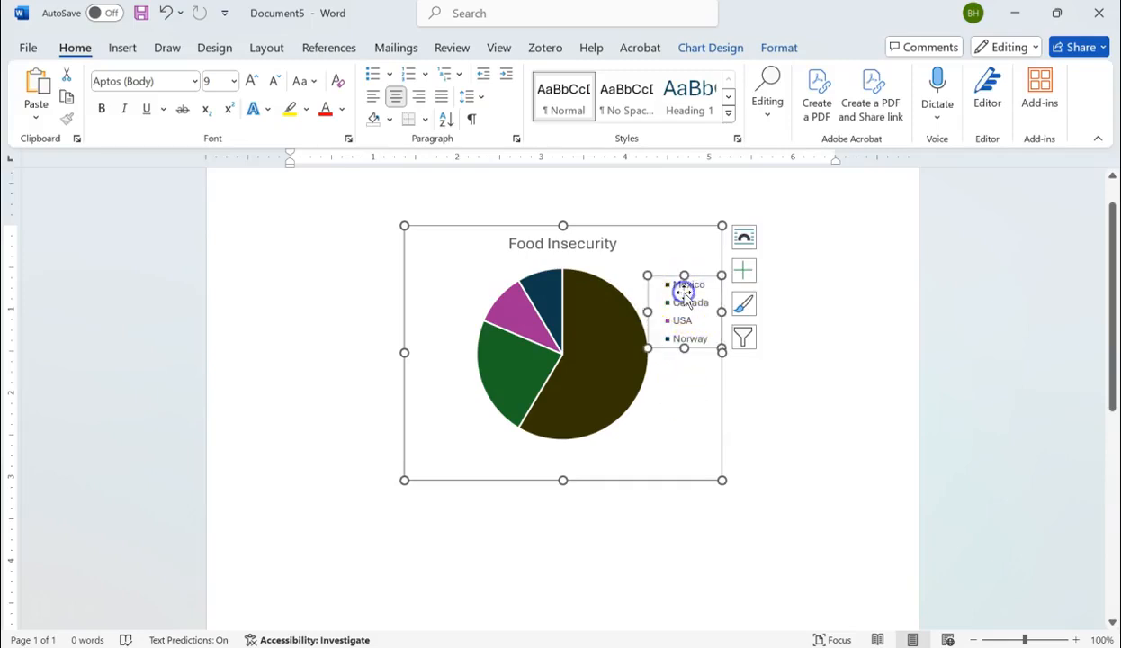
left_click_drag(683, 296, 675, 419)
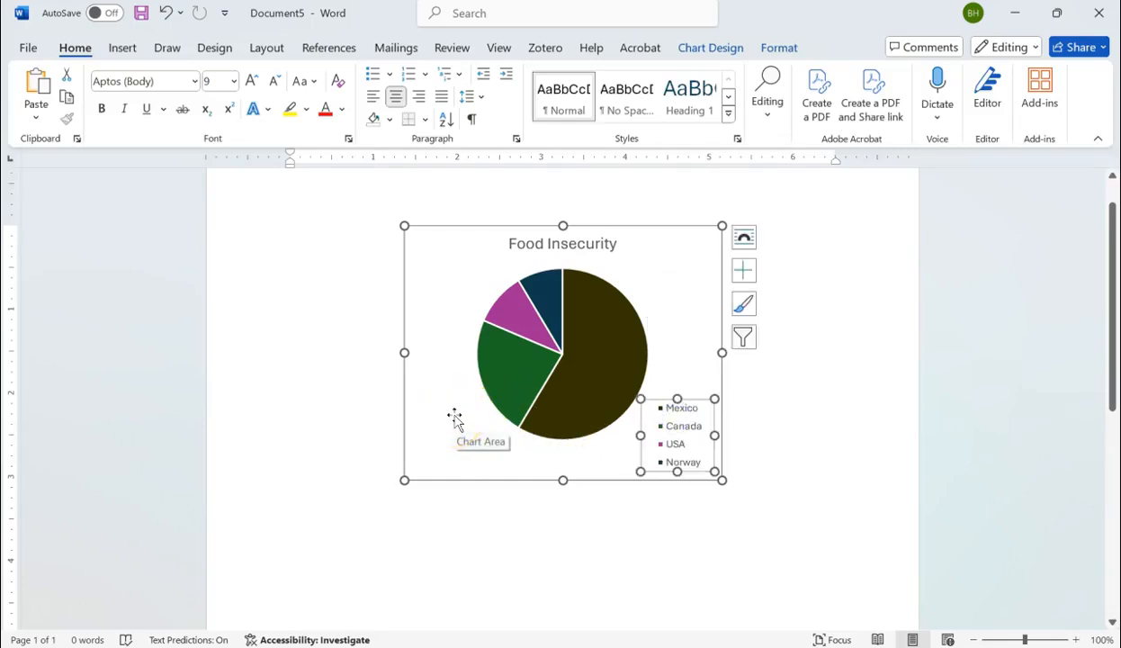
left_click(666, 305)
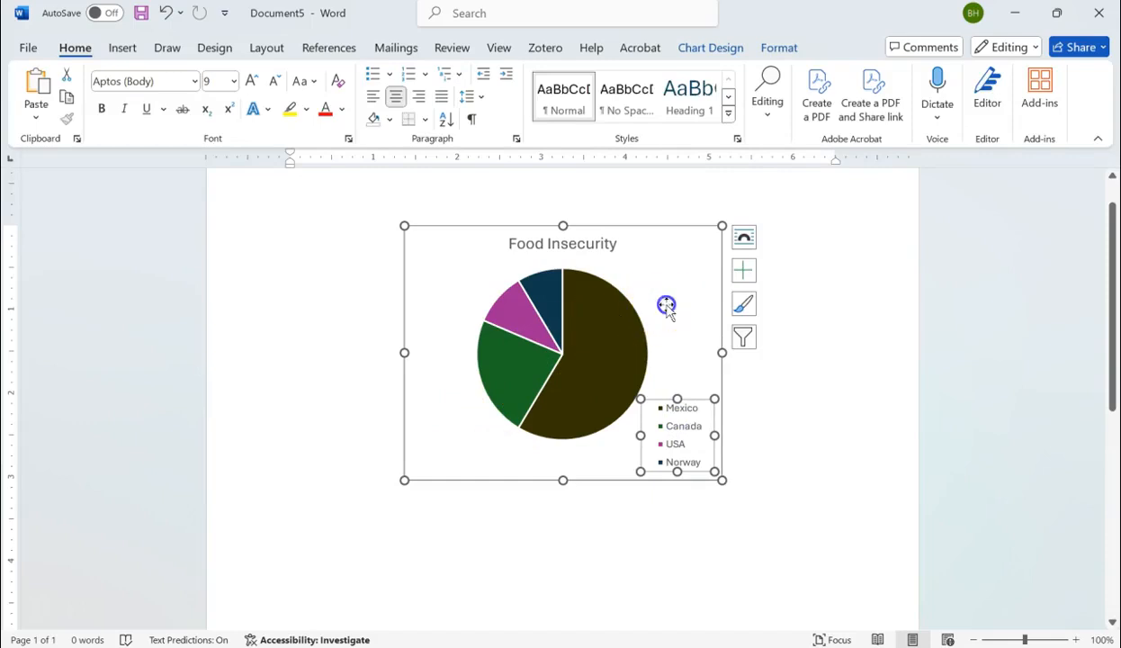
- Preview the Top, Right, Left and Bottom legend positions on the pie chart without applying any of them
left_click(739, 274)
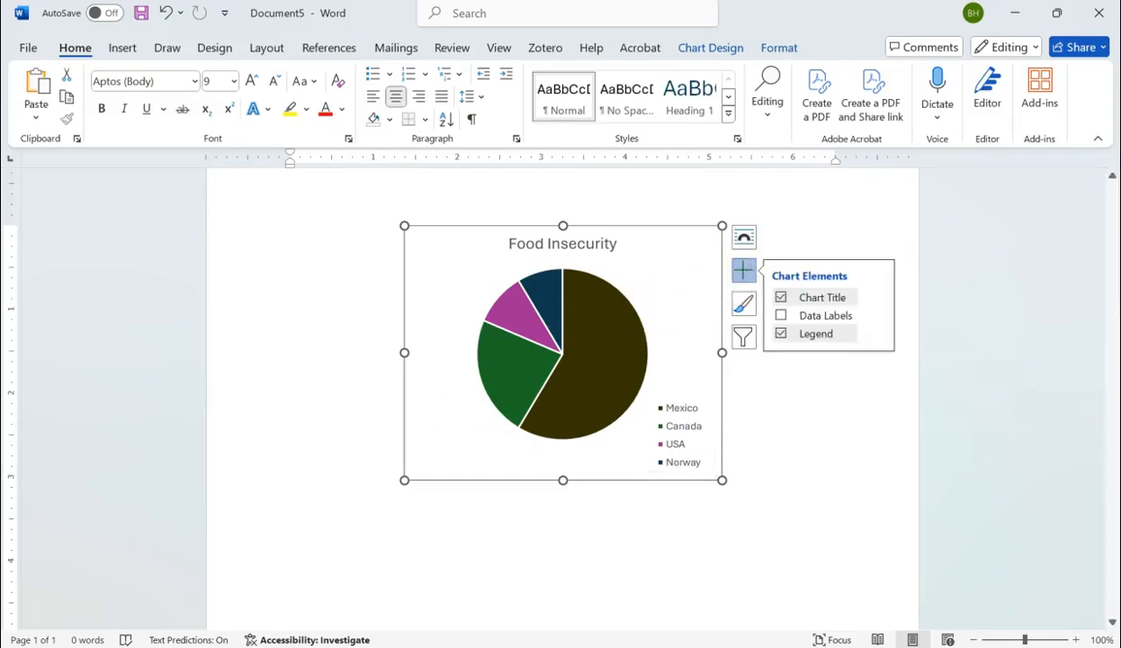
left_click(877, 334)
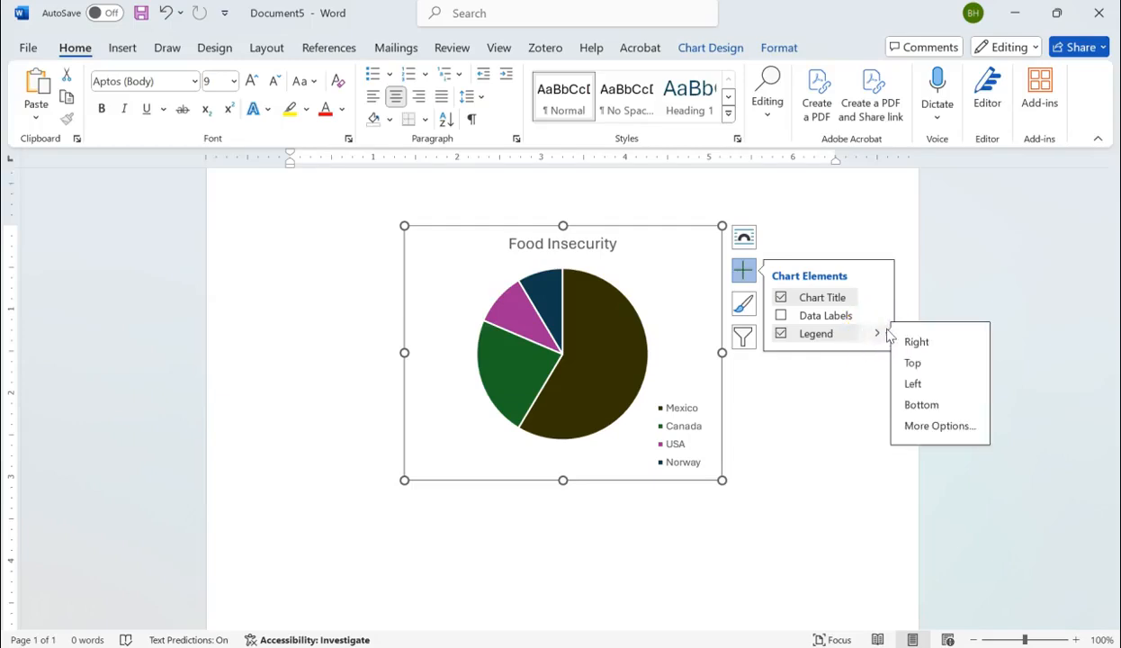
left_click(925, 367)
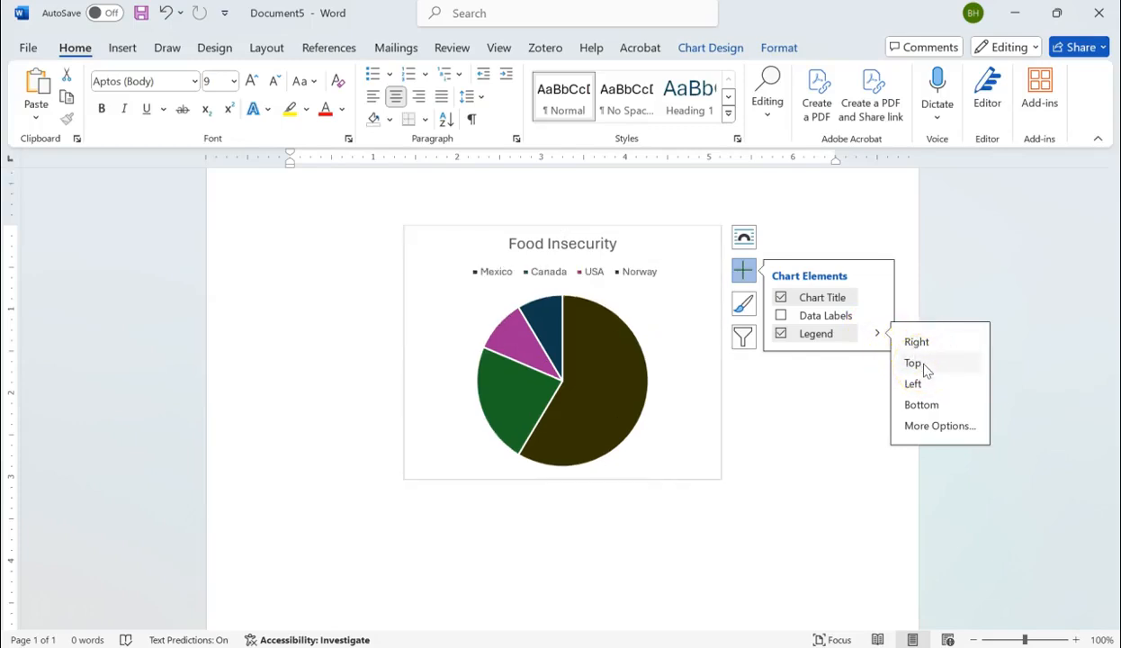
left_click(924, 349)
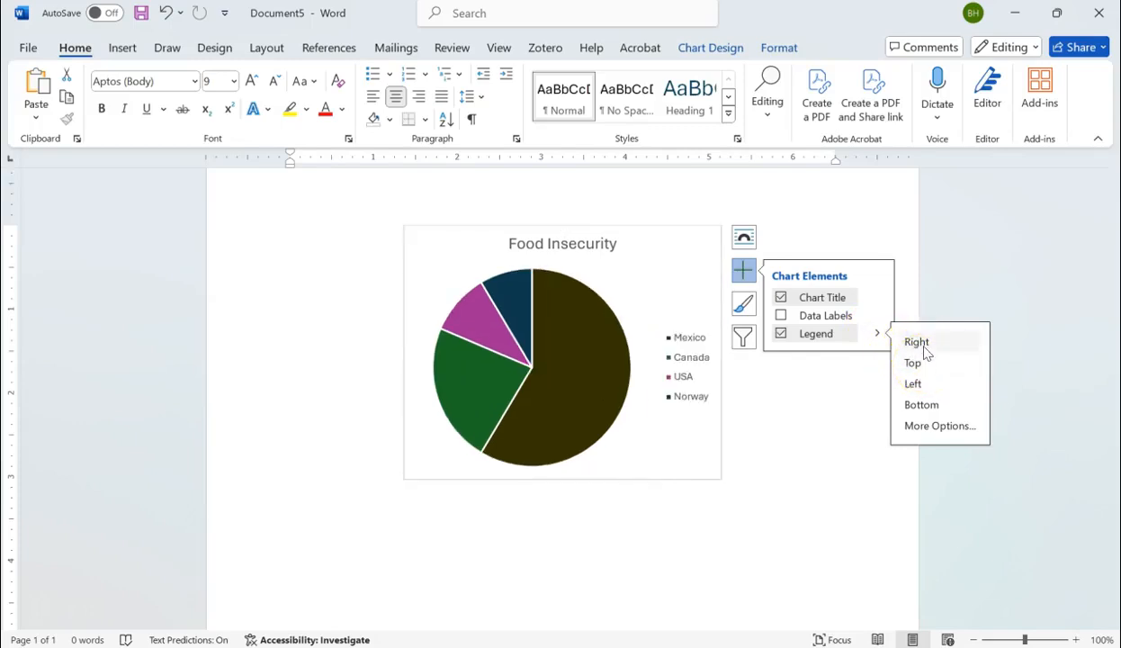
left_click(923, 364)
left_click(921, 384)
left_click(927, 405)
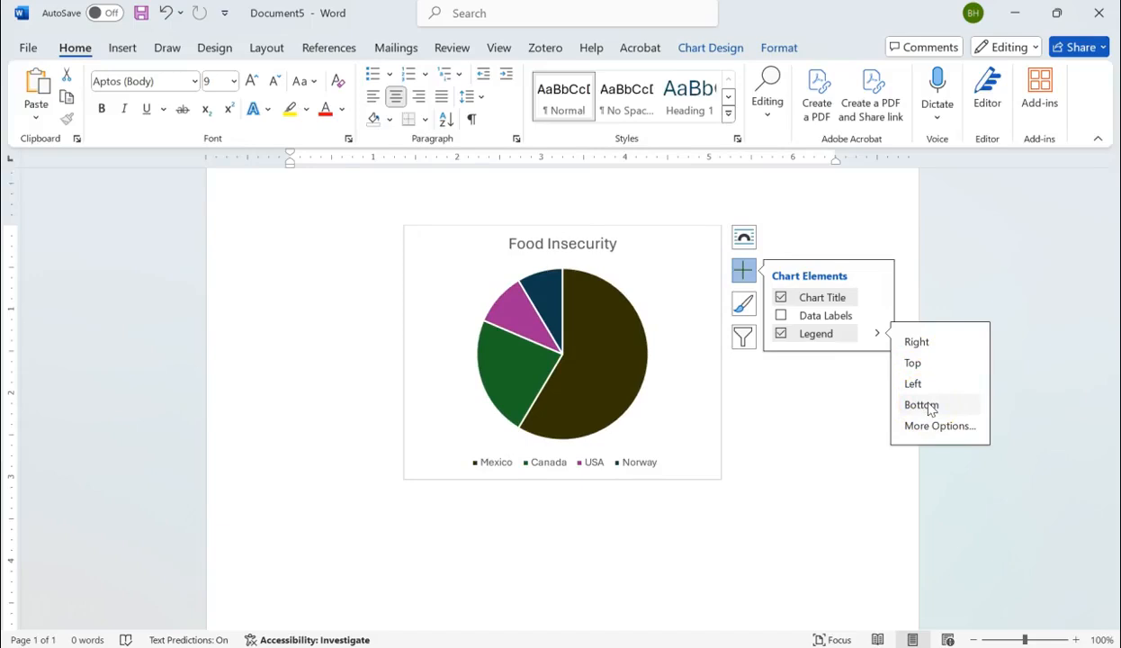
left_click(862, 408)
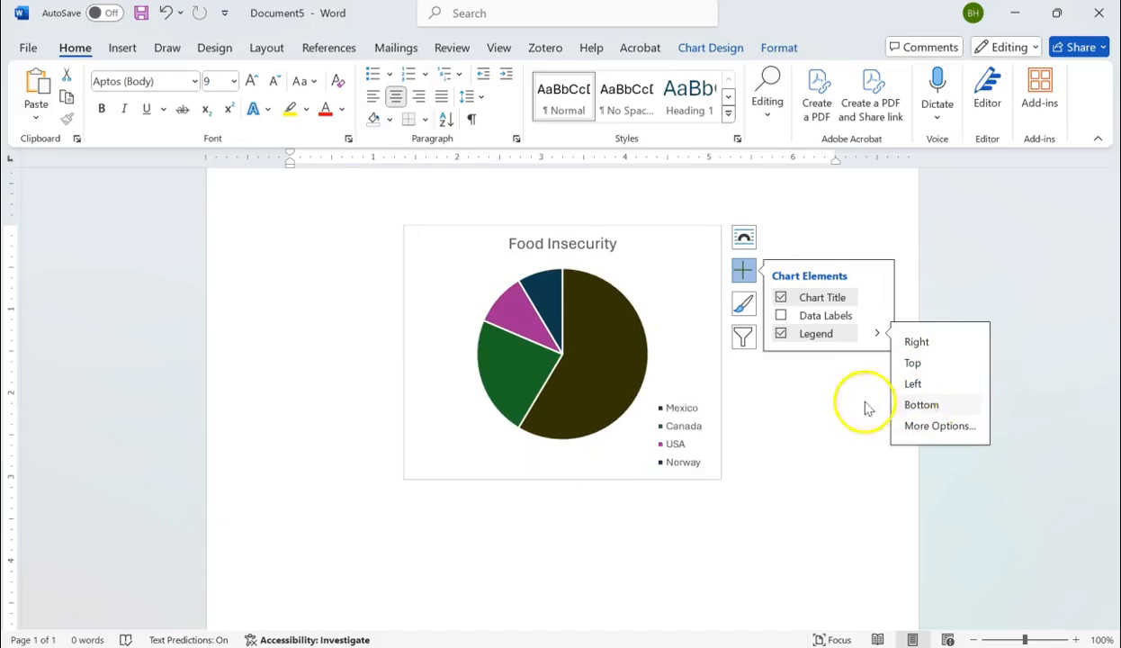
left_click(766, 403)
- Browse the gallery of chart styles and preview Style 11 on the pie chart without applying it
left_click(707, 349)
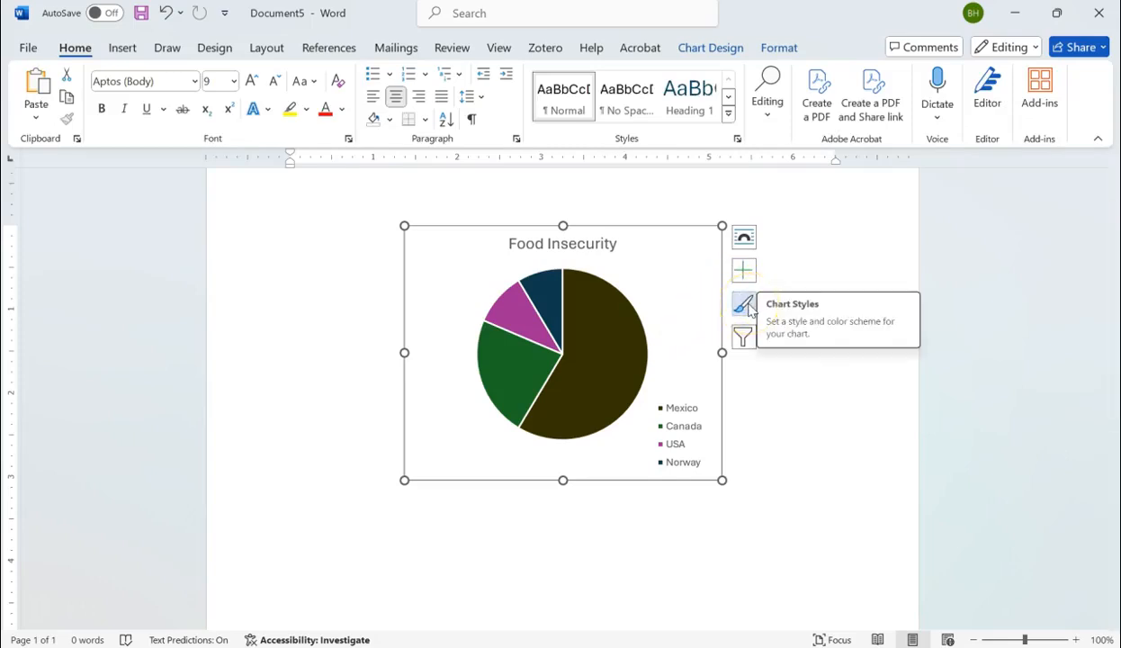
left_click(746, 306)
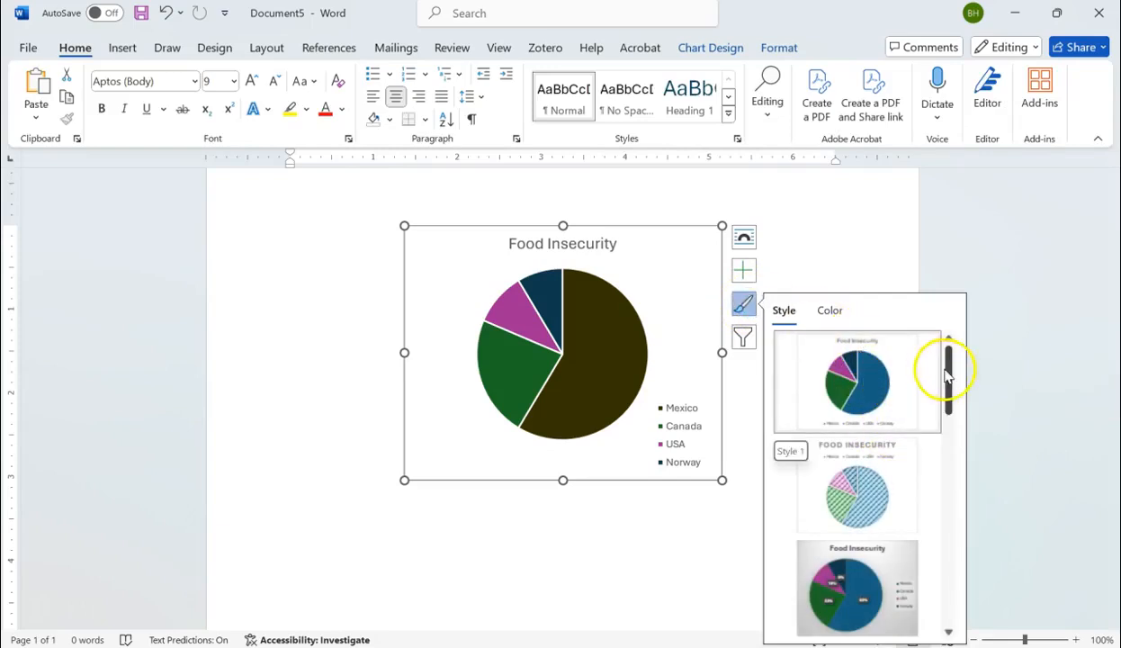
left_click_drag(951, 370, 953, 593)
left_click(854, 506)
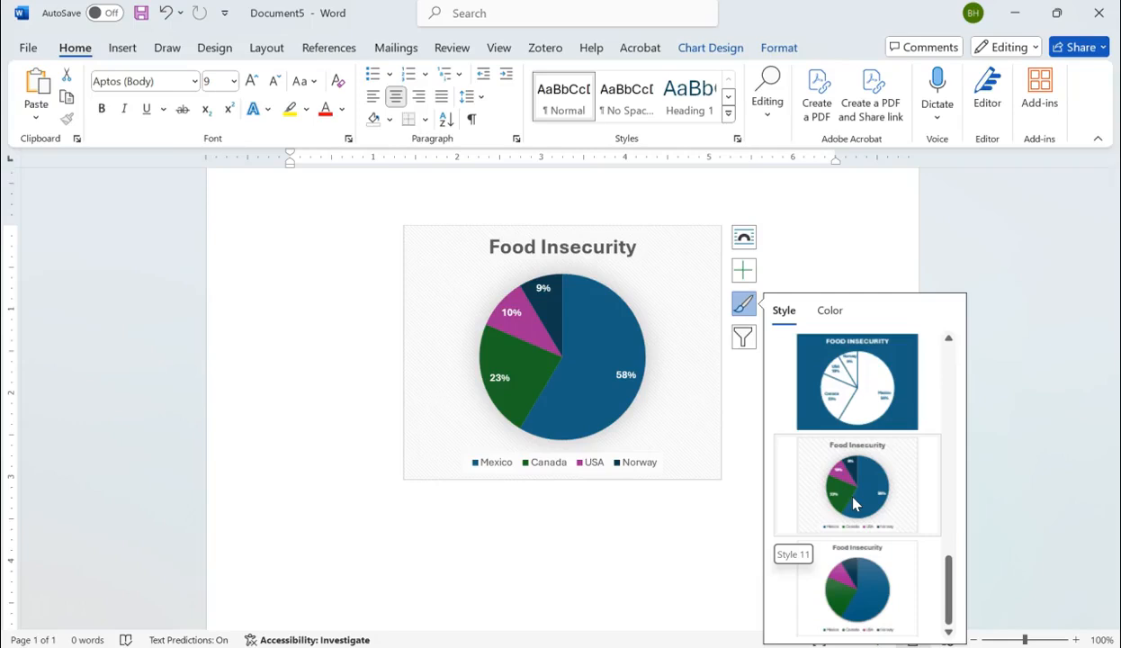
left_click(742, 503)
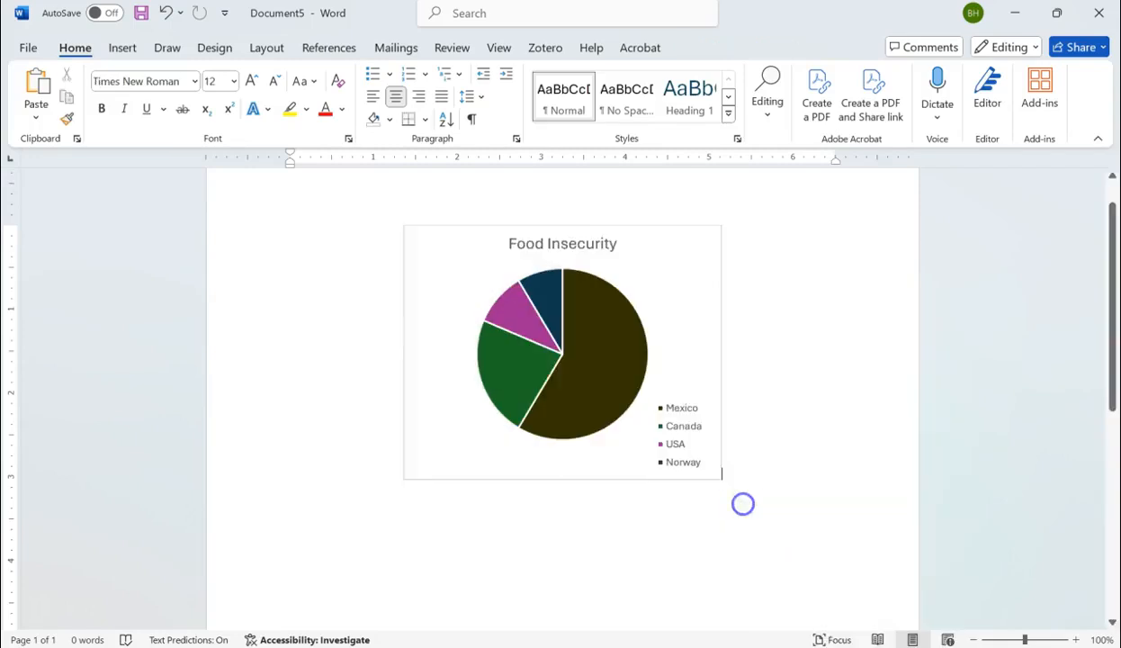
- Filter the Canada category out of the pie chart, and restore it with all categories included
left_click(675, 347)
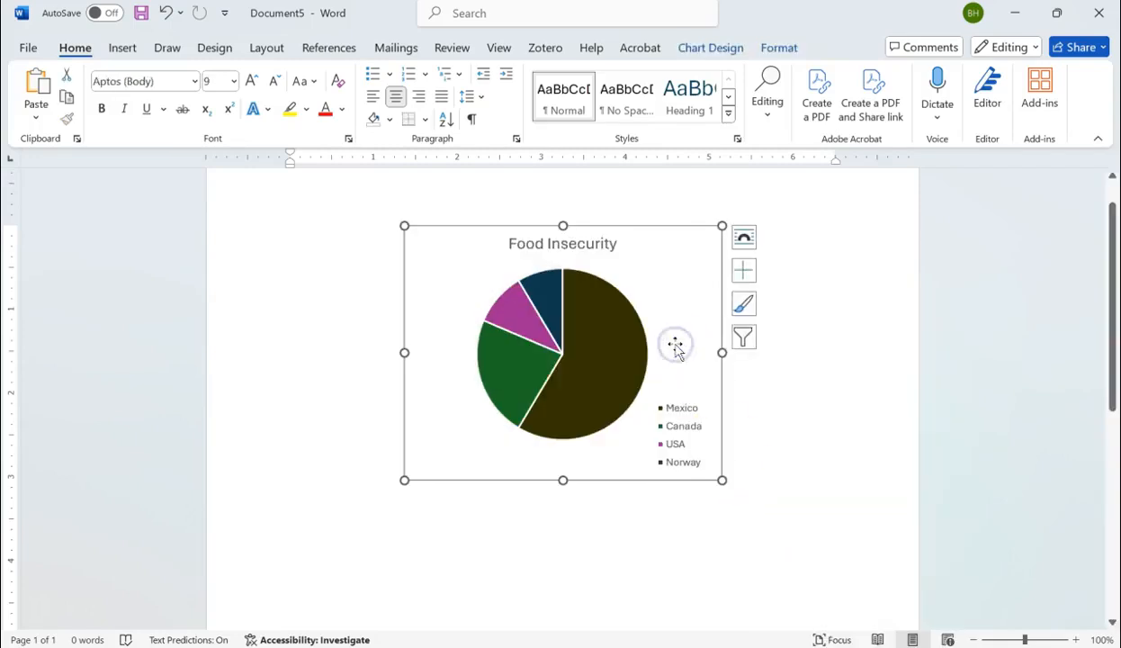
left_click(745, 340)
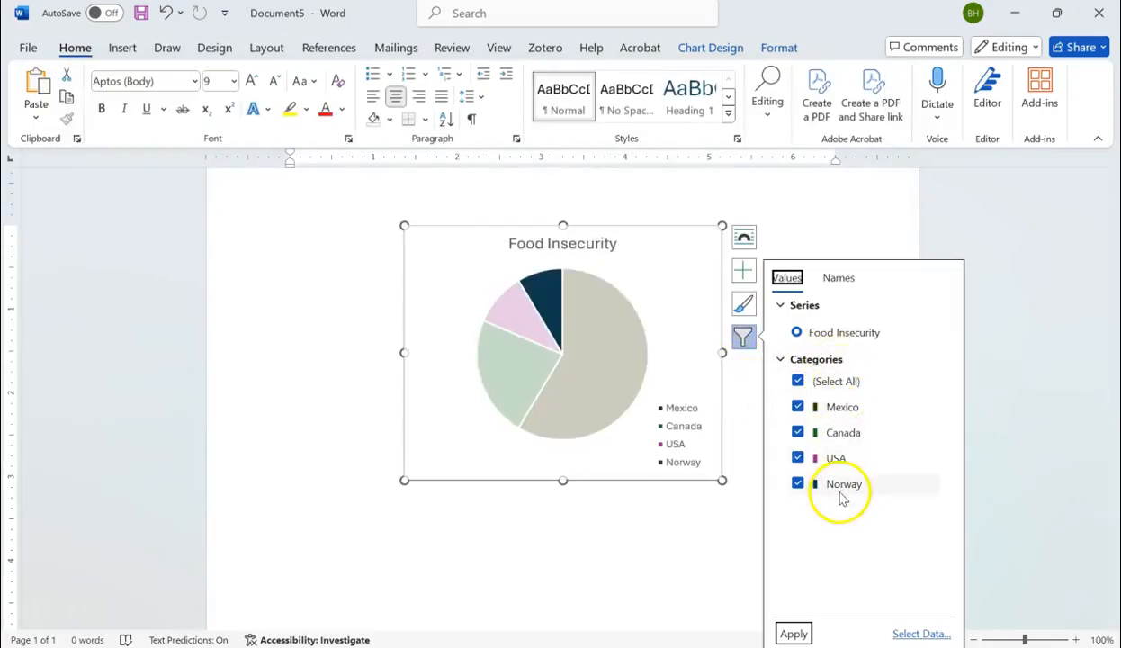
left_click(797, 434)
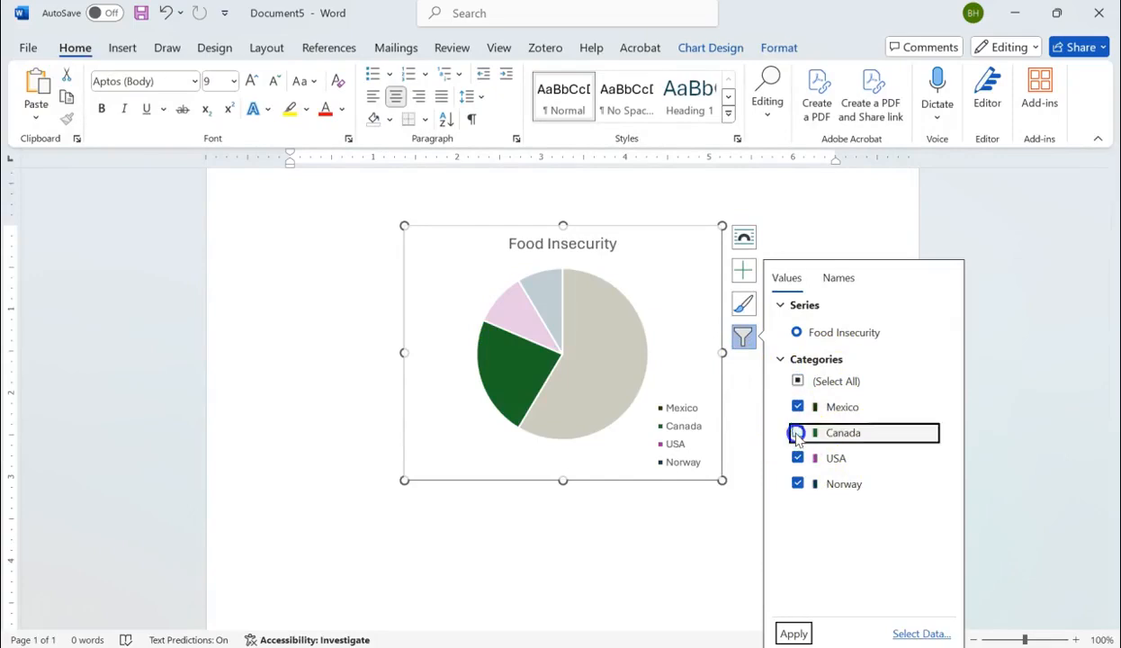
left_click(805, 632)
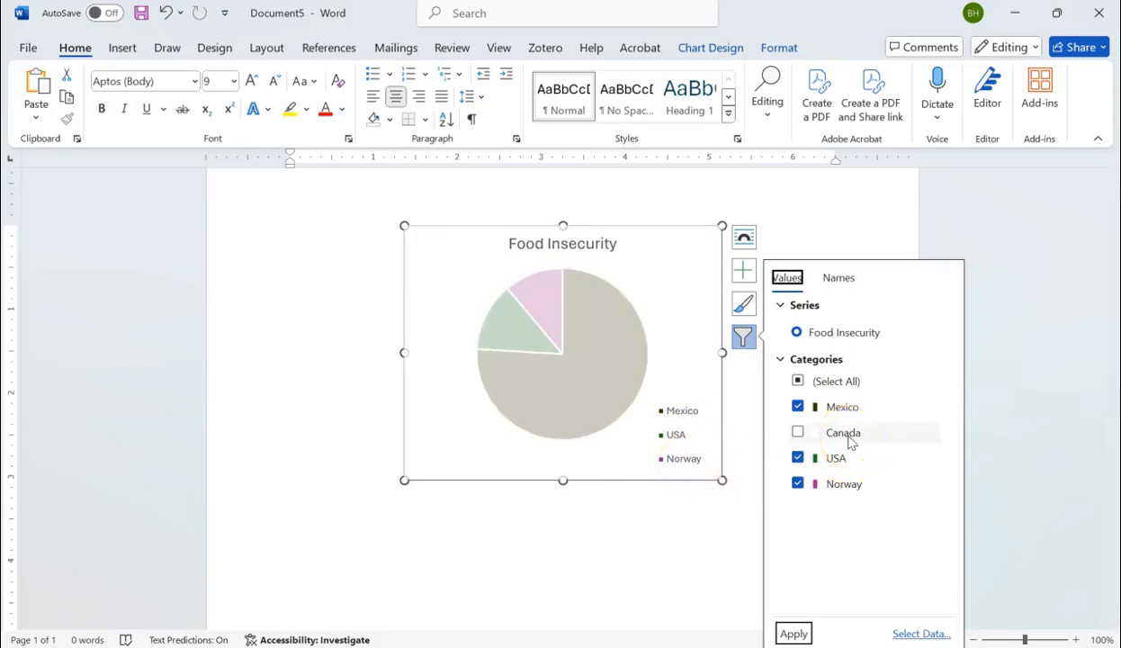
left_click(797, 432)
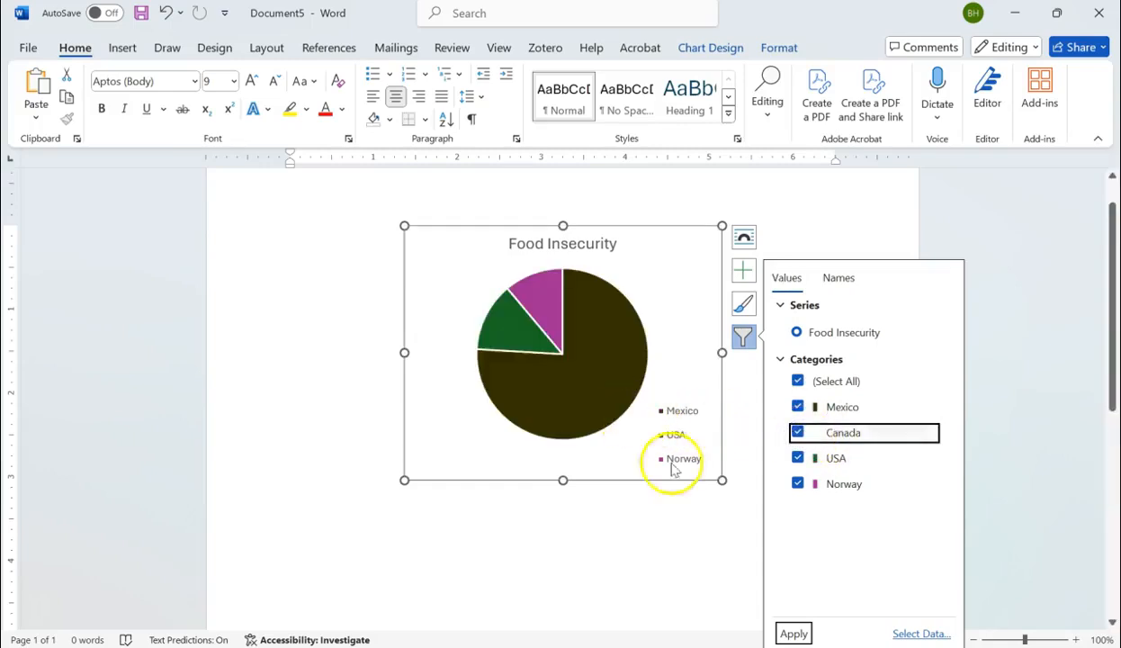
left_click(793, 634)
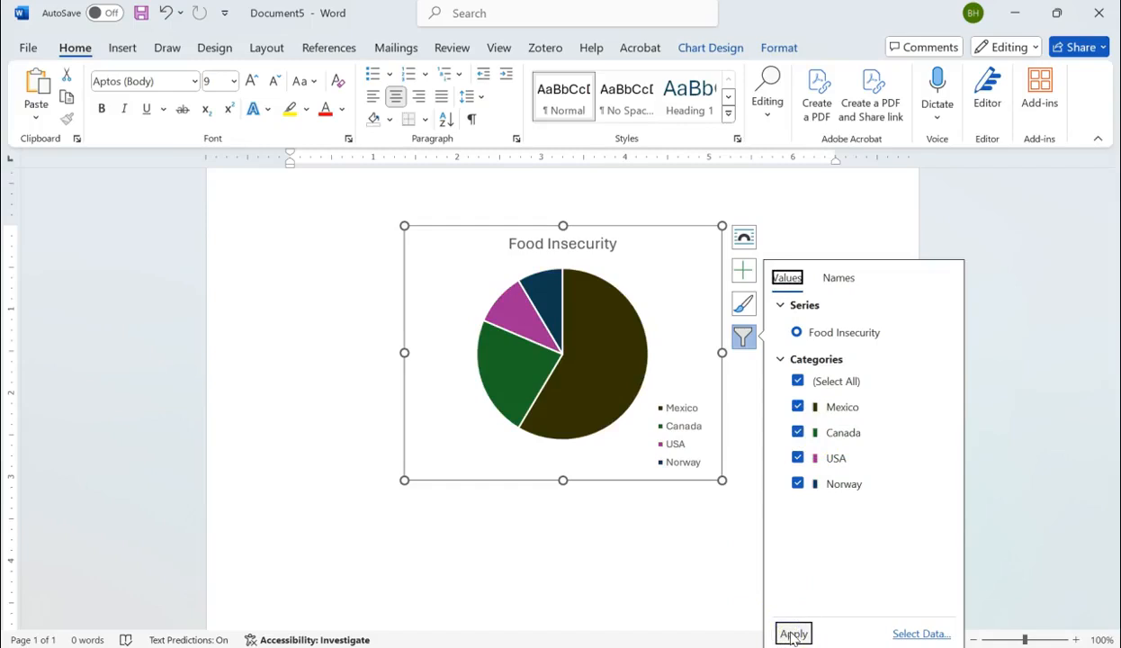
left_click(721, 575)
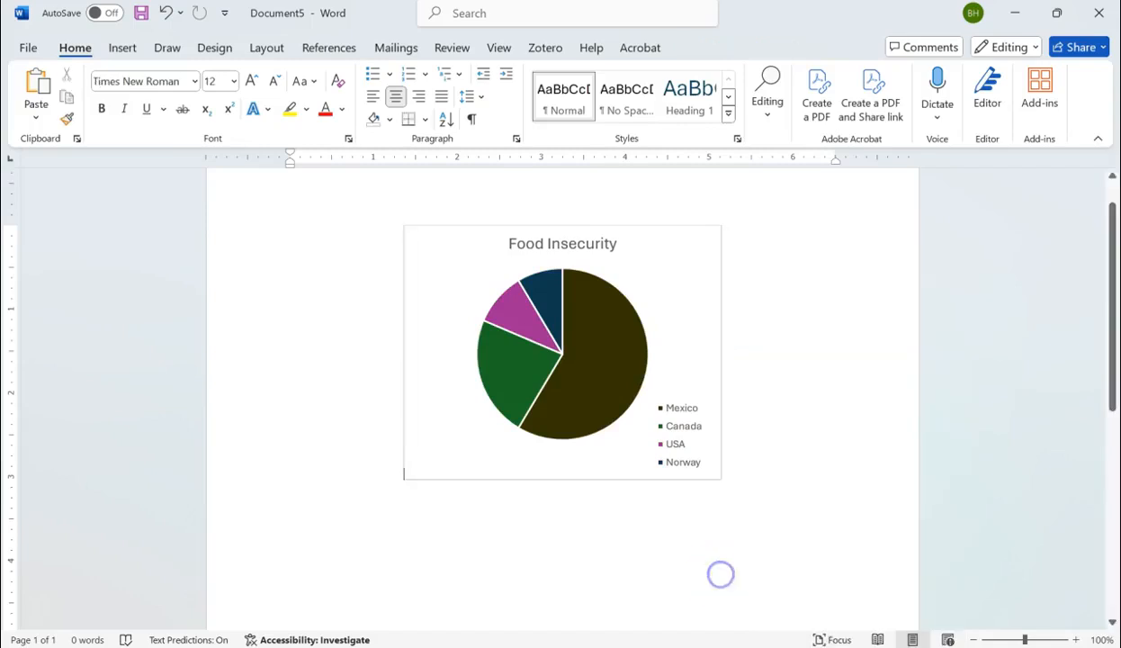
left_click(709, 558)
left_click(223, 477)
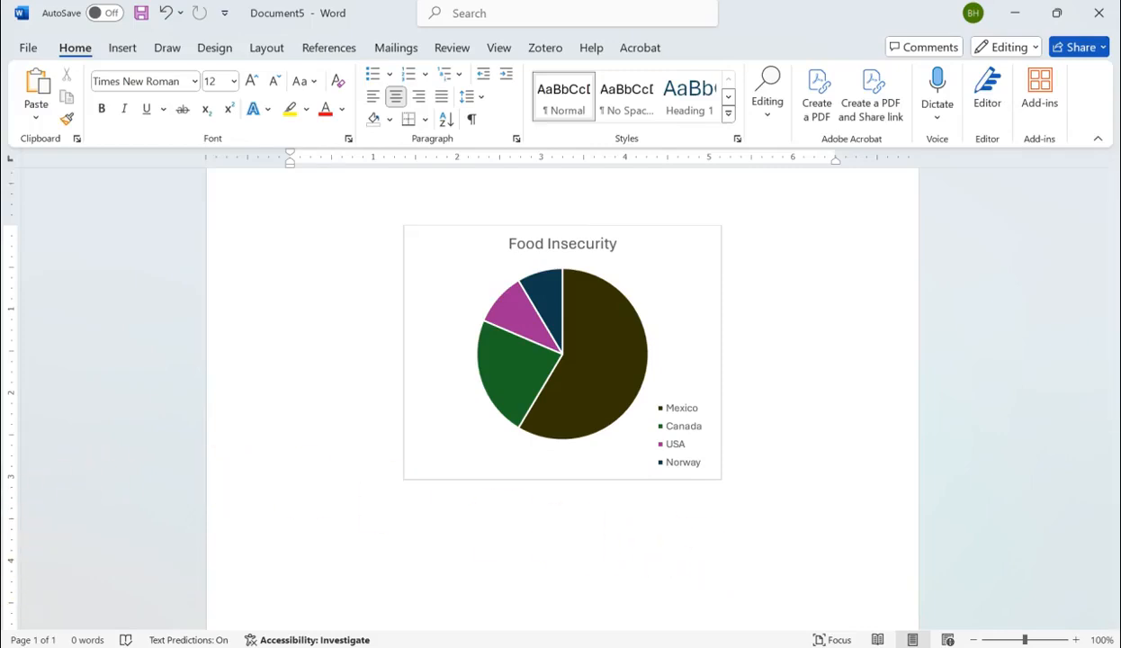